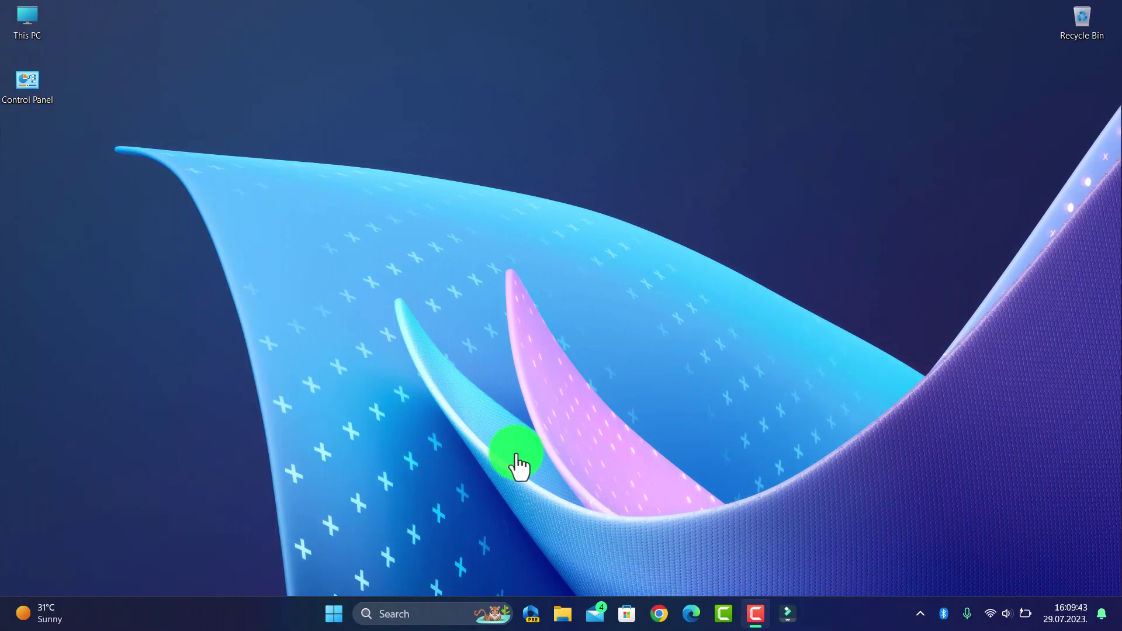
- Bring up the Bluetooth tray icon's menu and dismiss it without choosing anything
right_click(964, 616)
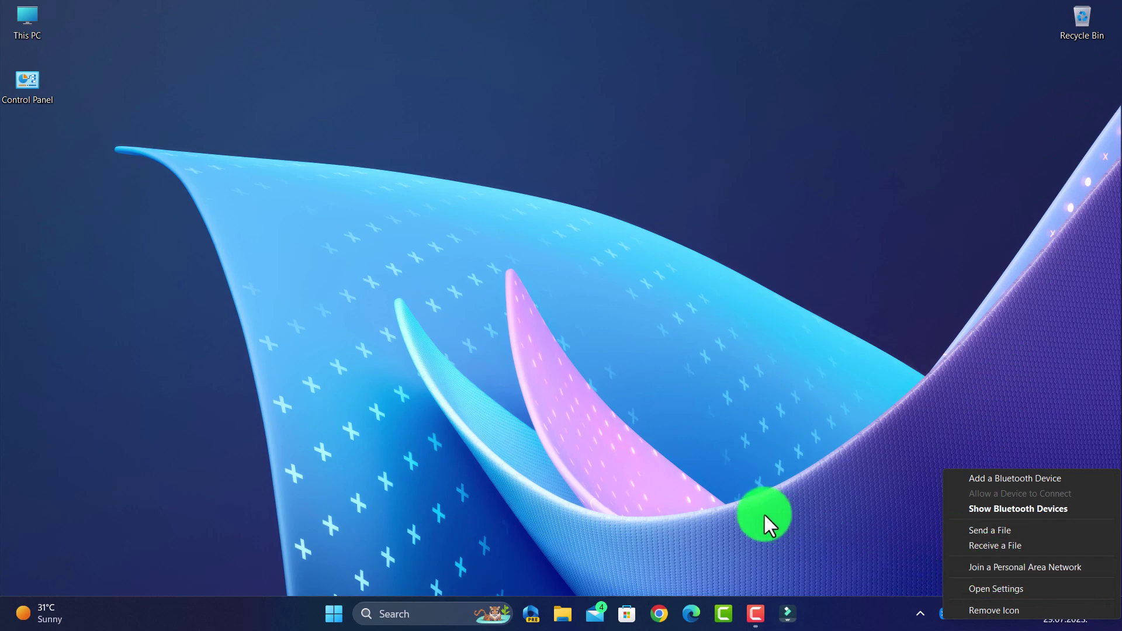
left_click(564, 437)
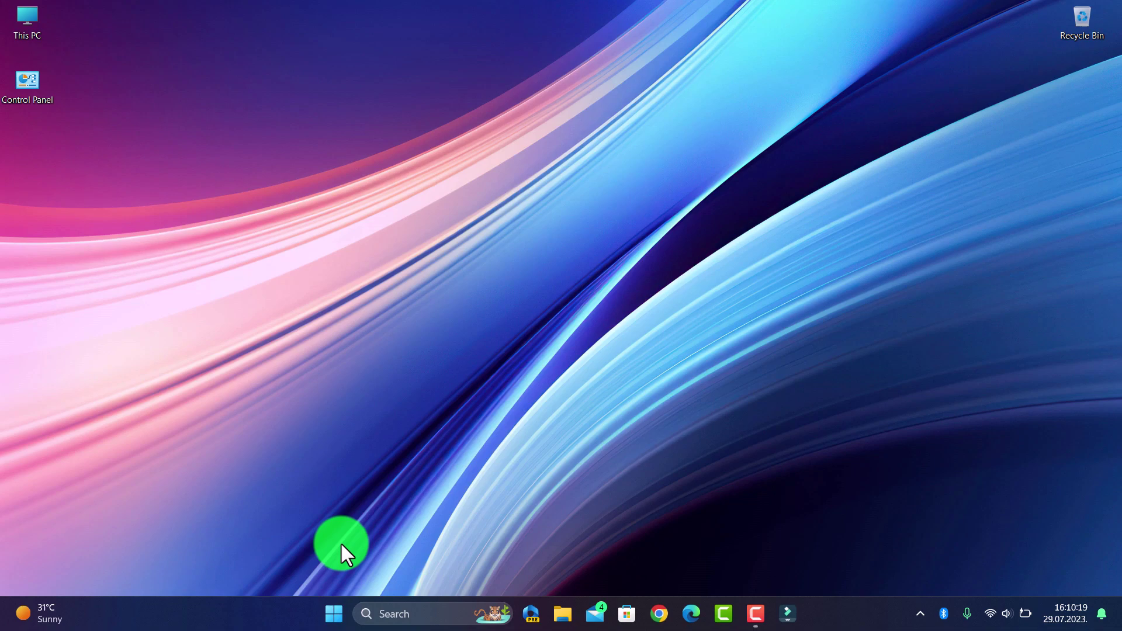
- Launch Settings from Start and go to Windows Update > Windows Insider Program
left_click(333, 614)
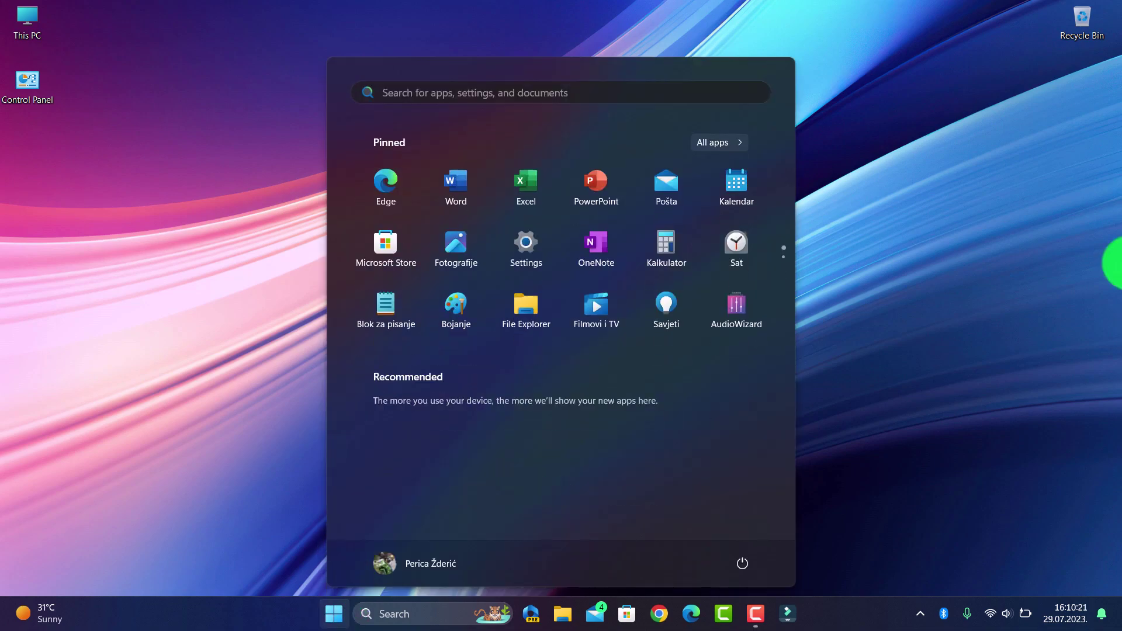
left_click(526, 245)
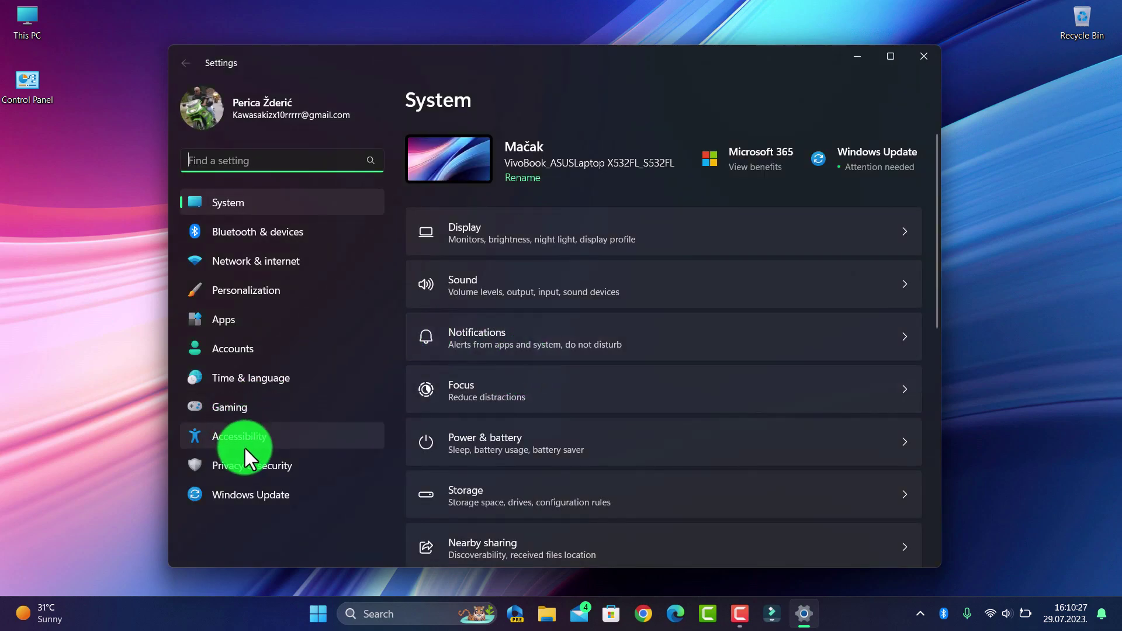
left_click(243, 493)
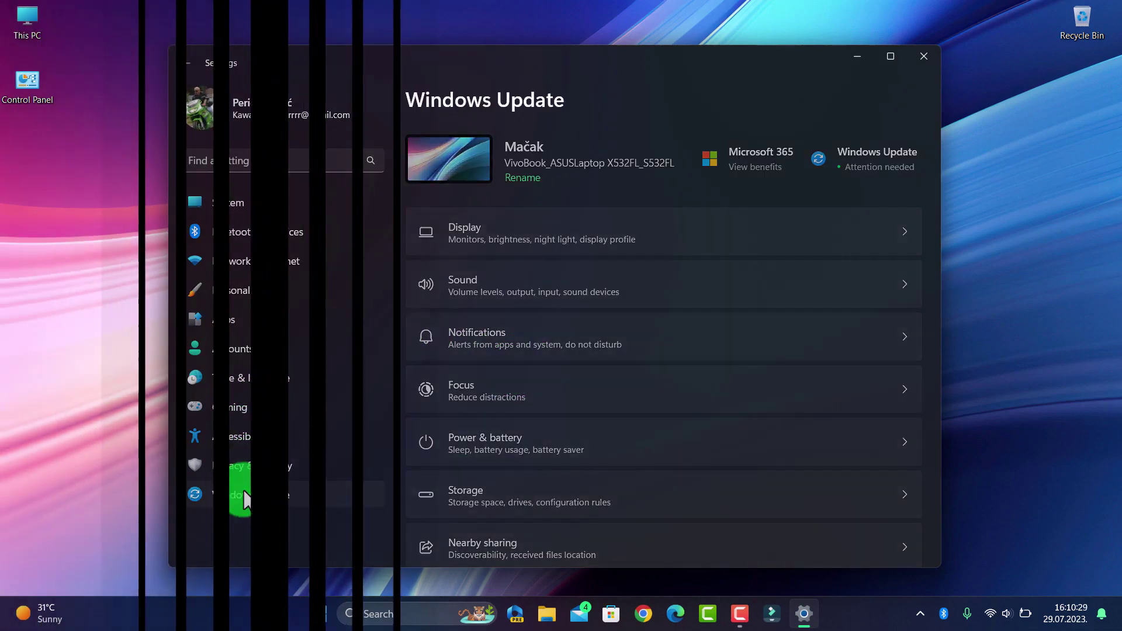
left_click(512, 459)
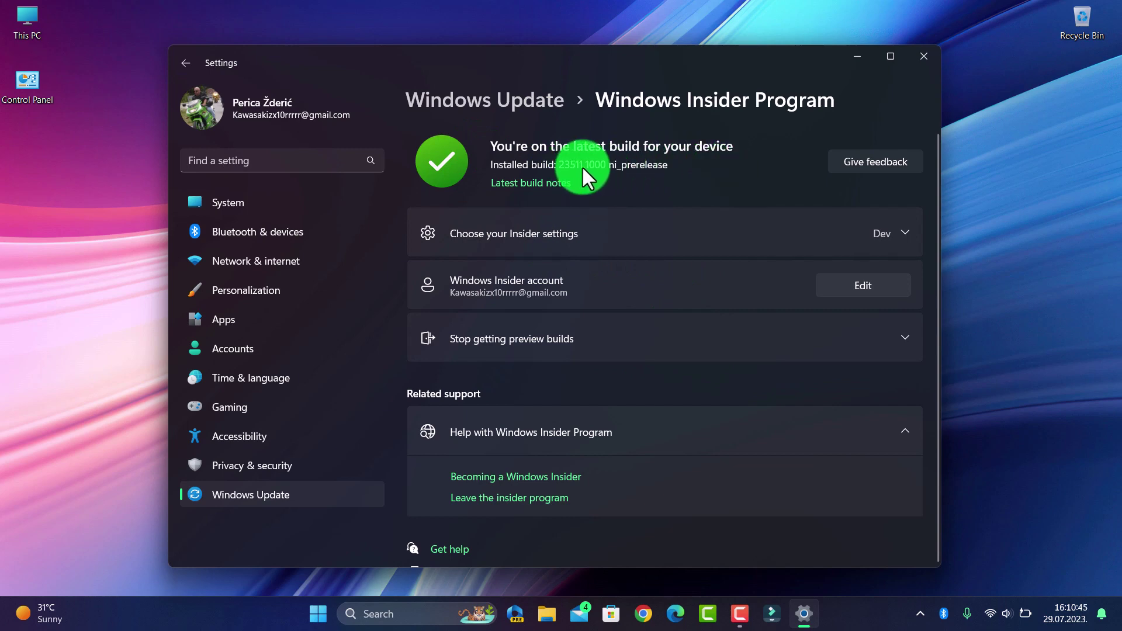
- Expand the Insider channel options confirming Dev Channel, then close Settings
left_click(904, 231)
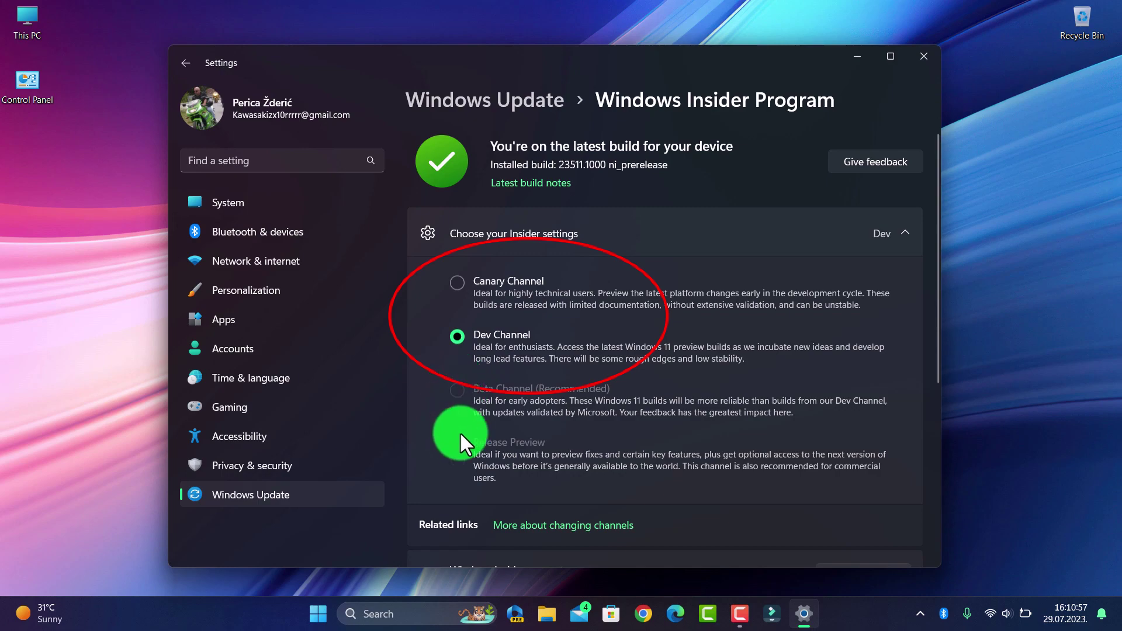
scroll(602, 491, "down", 2)
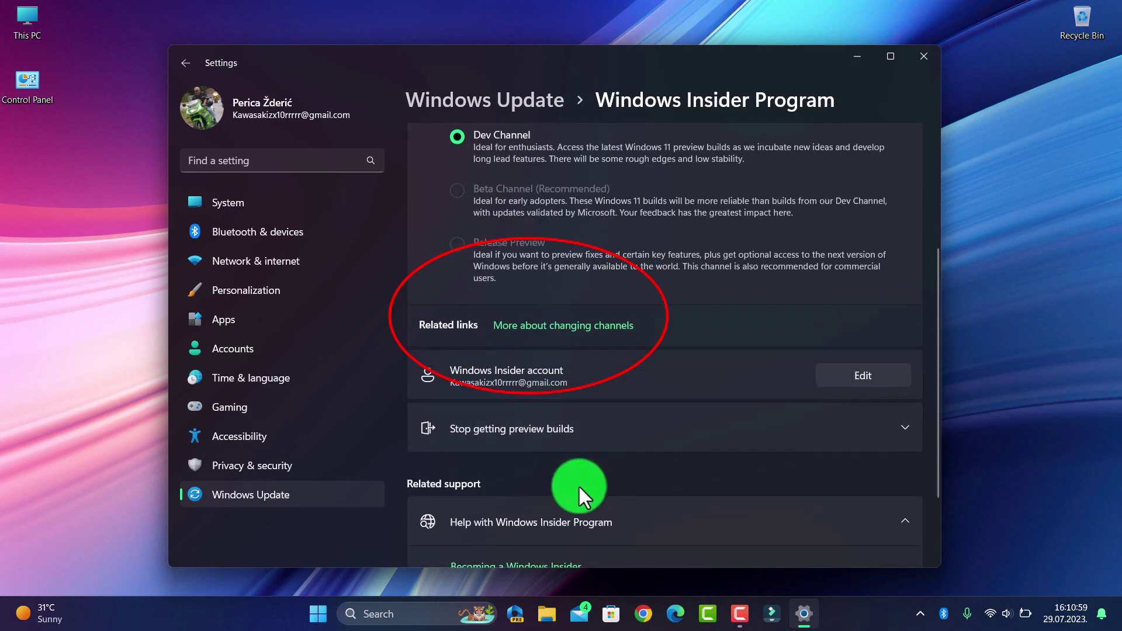
scroll(569, 455, "down", 1)
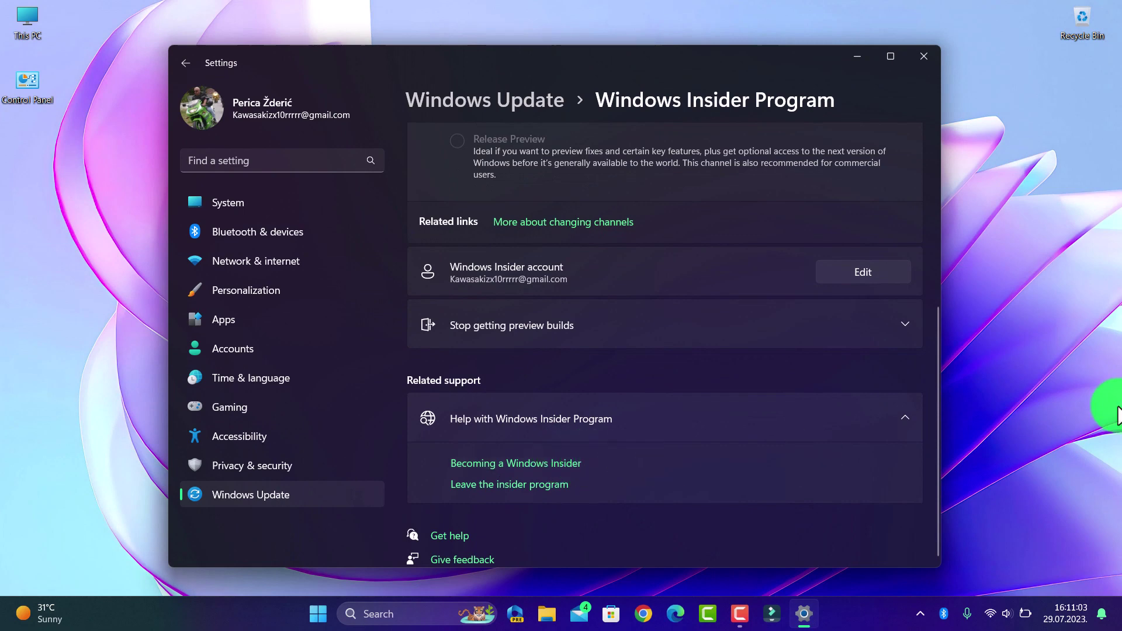
scroll(535, 473, "up", 2)
scroll(537, 432, "up", 1)
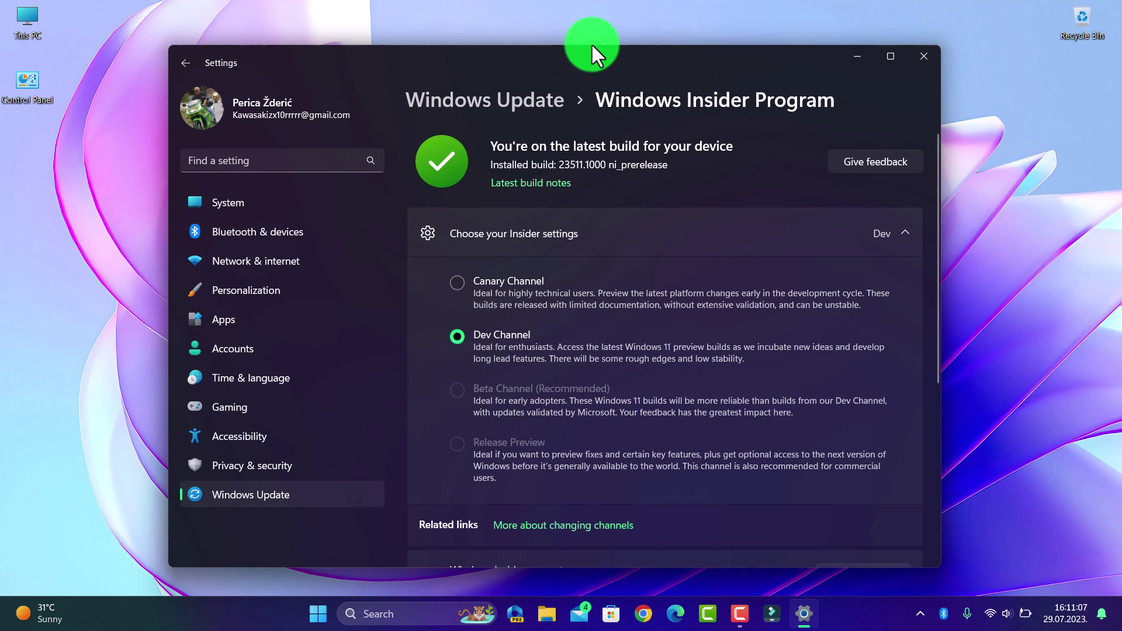
mouse_move(591, 45)
left_mouse_down()
mouse_move(567, 91)
mouse_move(555, 25)
left_mouse_up()
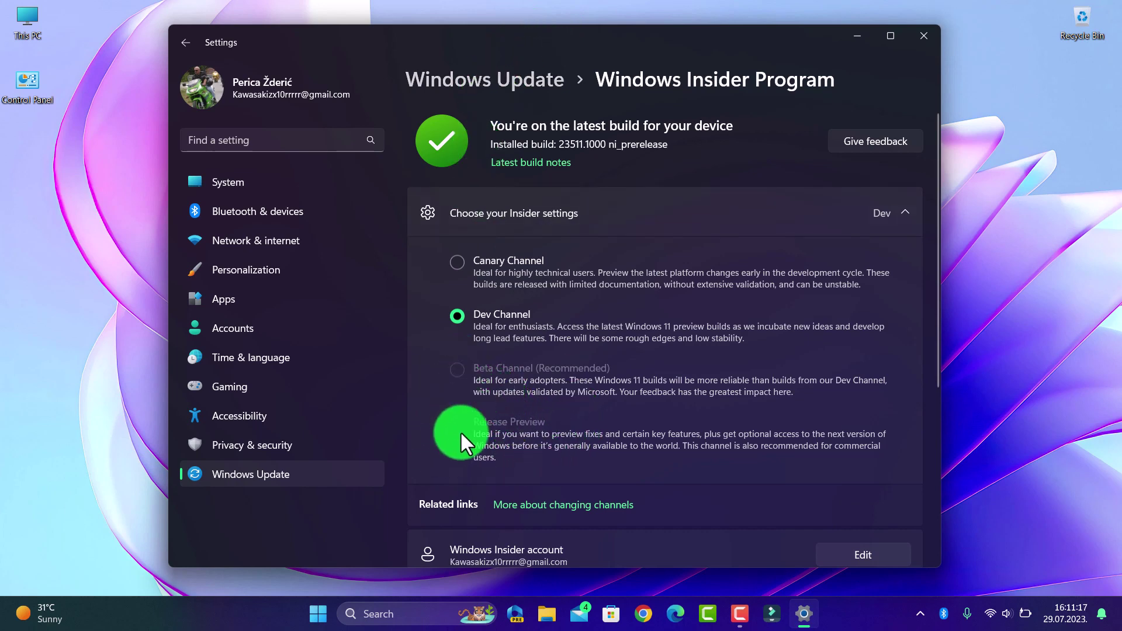
left_click(927, 40)
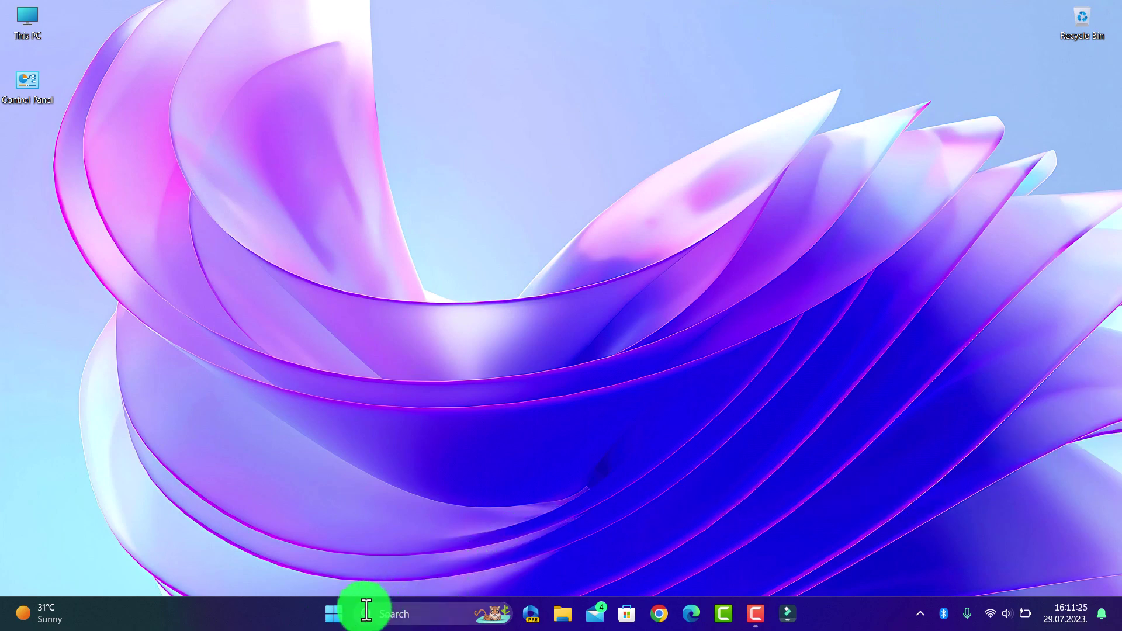
- Launch Registry Editor via the Run box with the regedit command
right_click(333, 607)
left_click(316, 524)
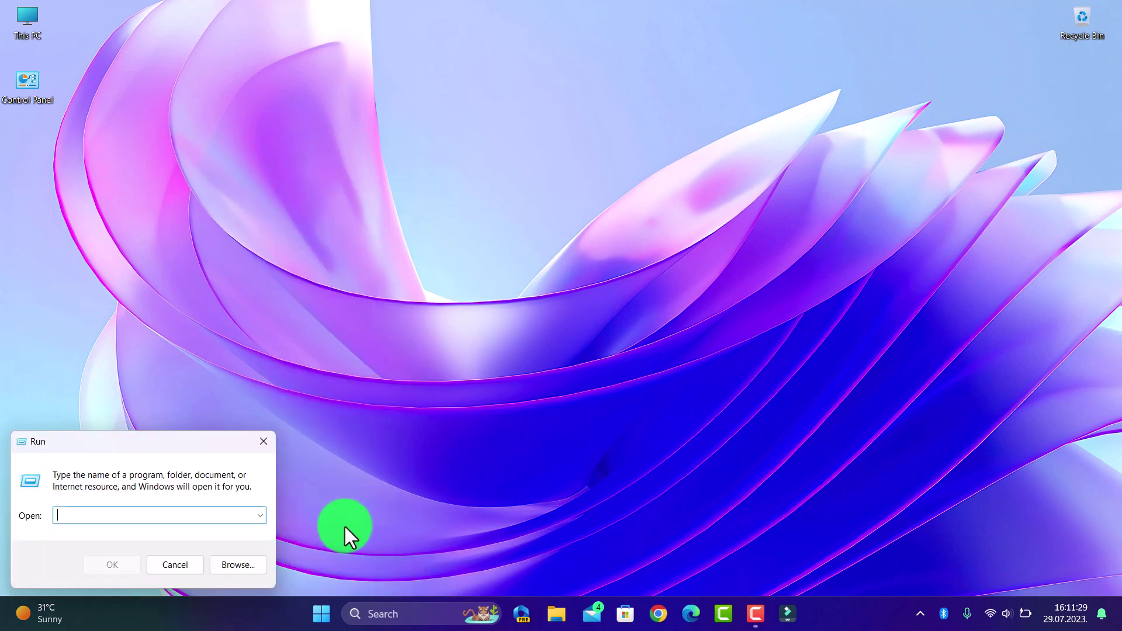
type("r")
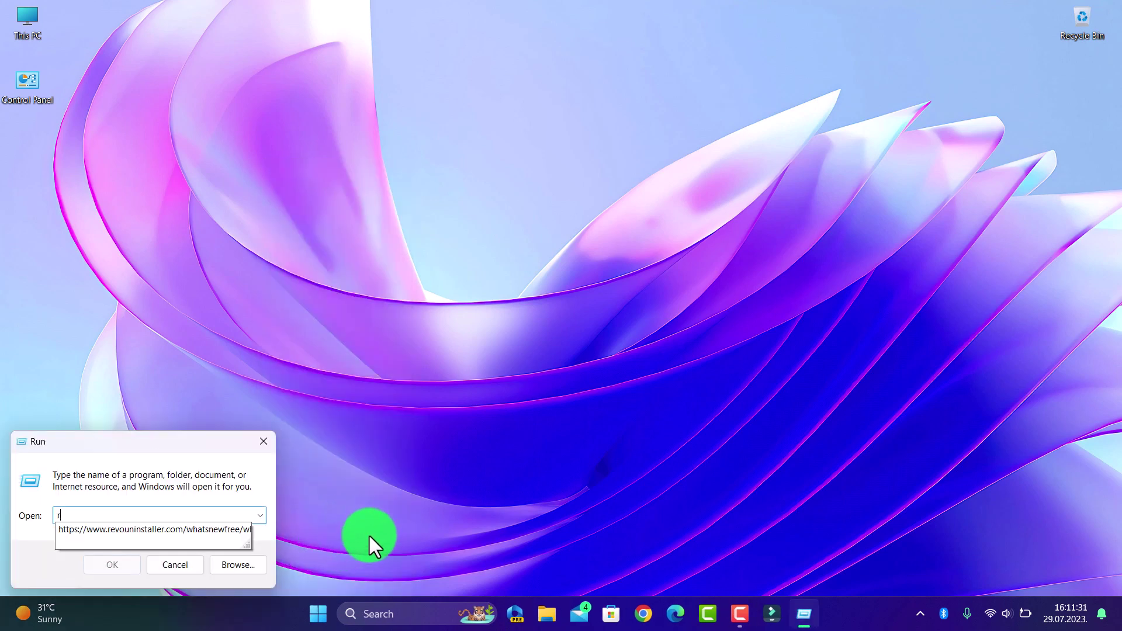
type("egedit")
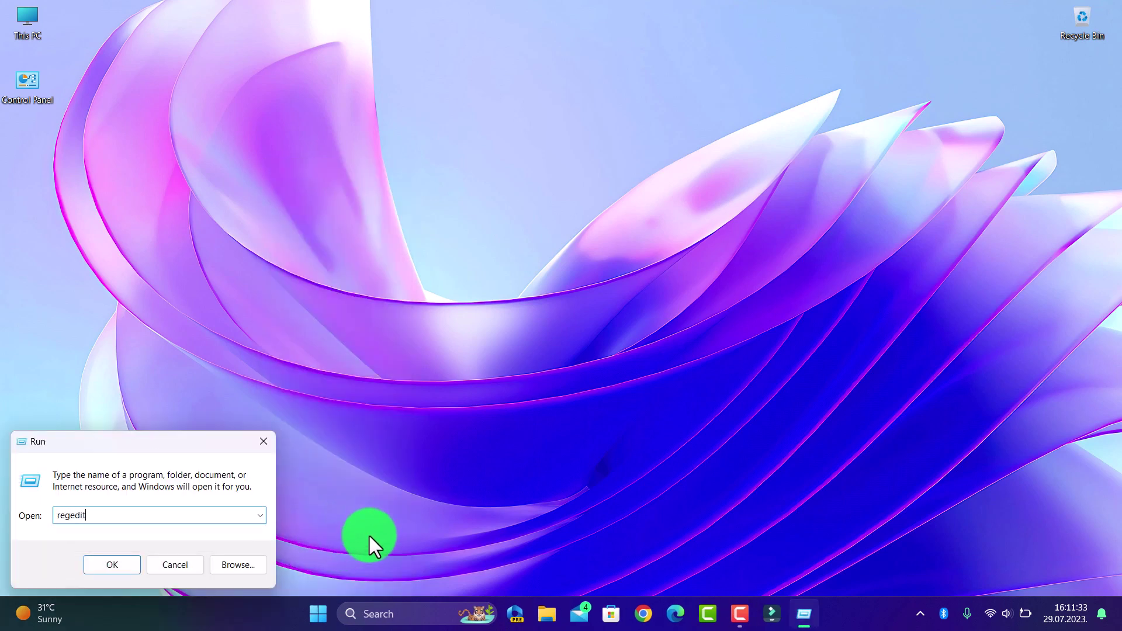
key("Return")
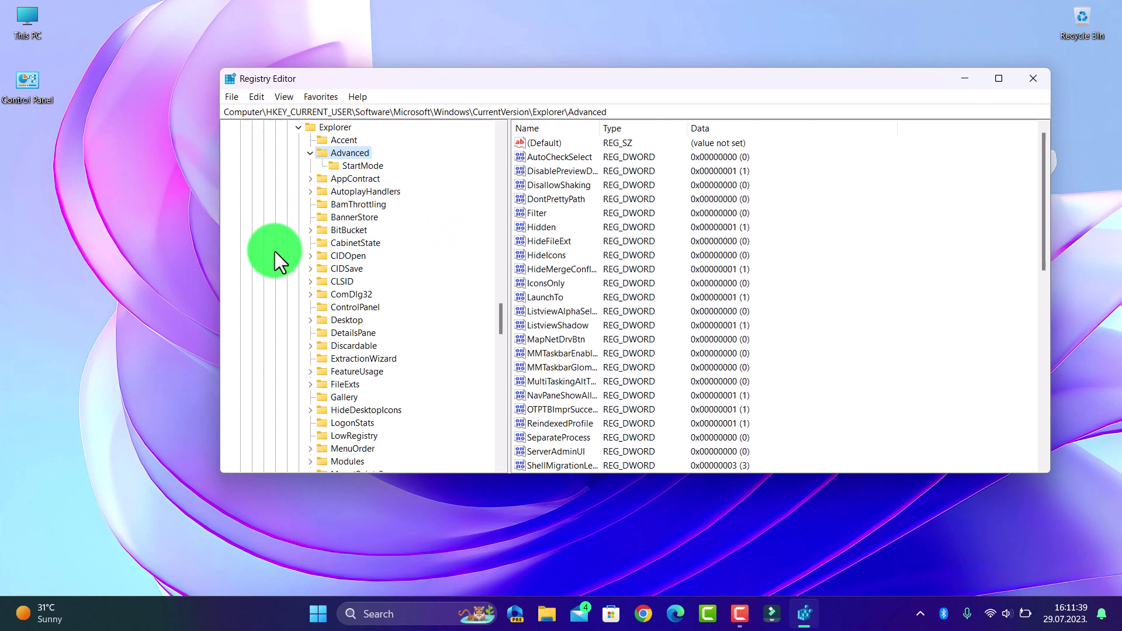
scroll(358, 426, "up", 6)
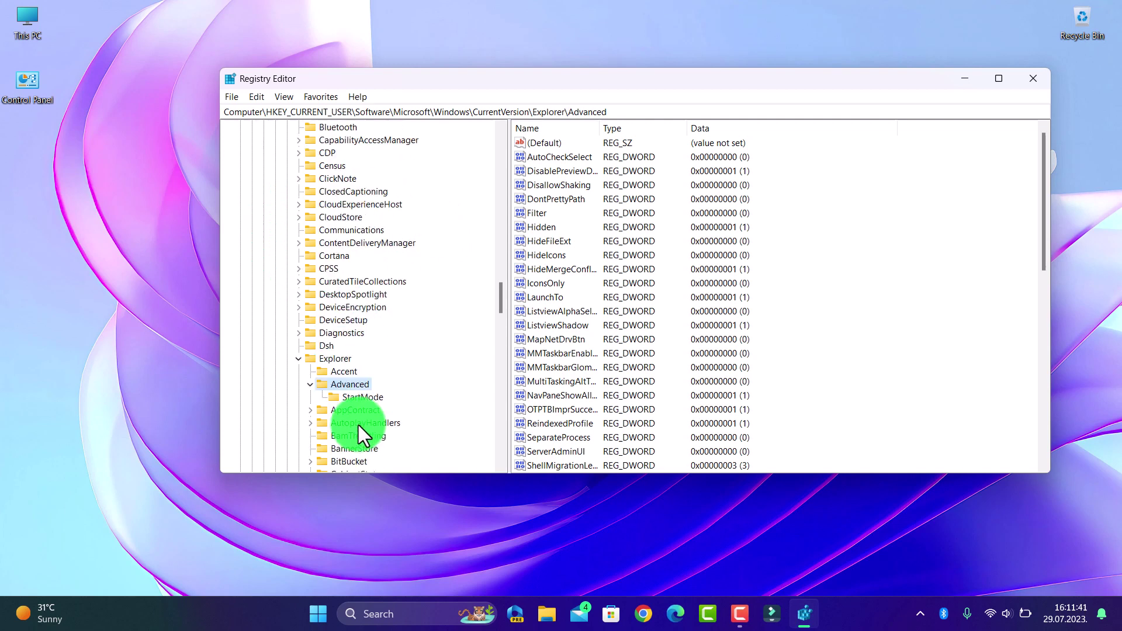
scroll(334, 340, "up", 6)
- Collapse CurrentVersion, Windows and Software under HKEY_CURRENT_USER
left_click(285, 166)
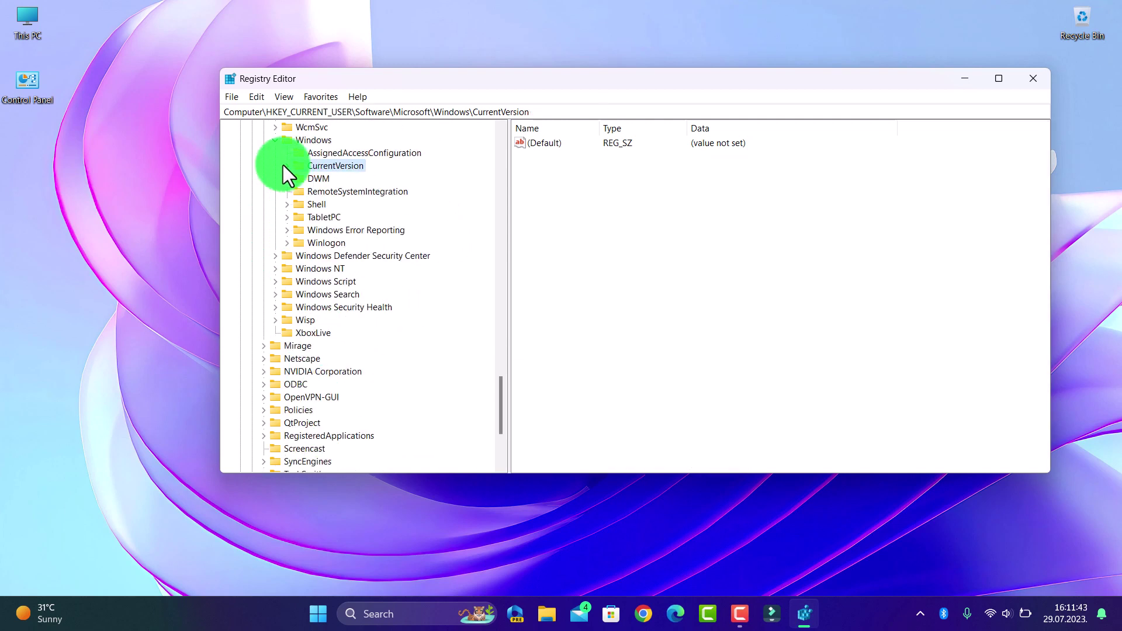
left_click(268, 137)
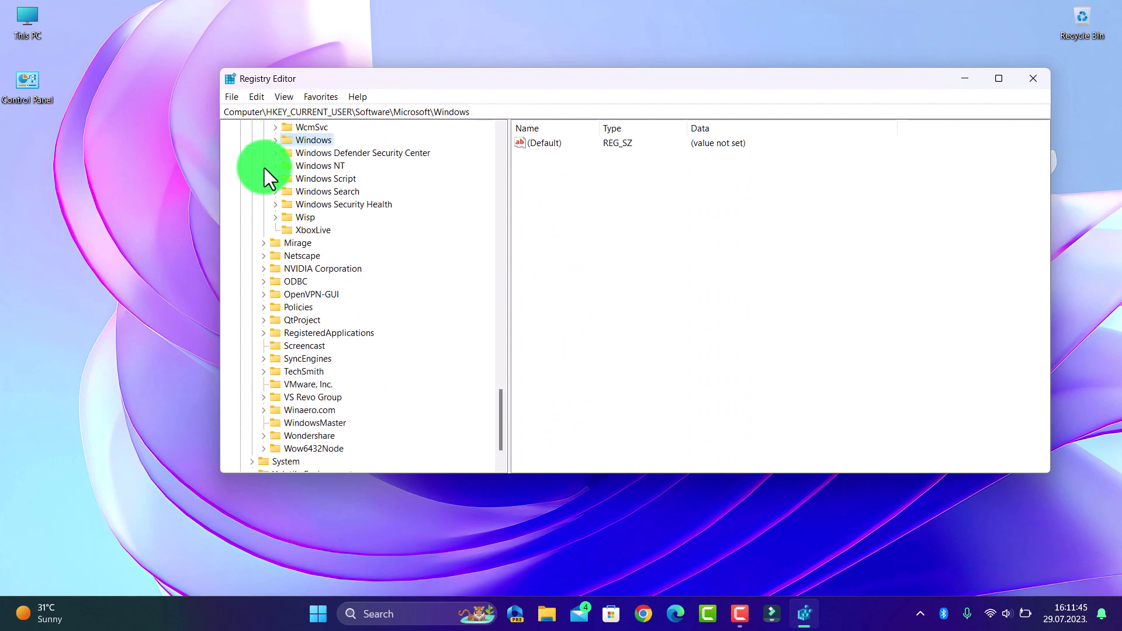
scroll(260, 176, "up", 3)
scroll(257, 189, "up", 5)
scroll(256, 191, "up", 8)
scroll(257, 190, "up", 7)
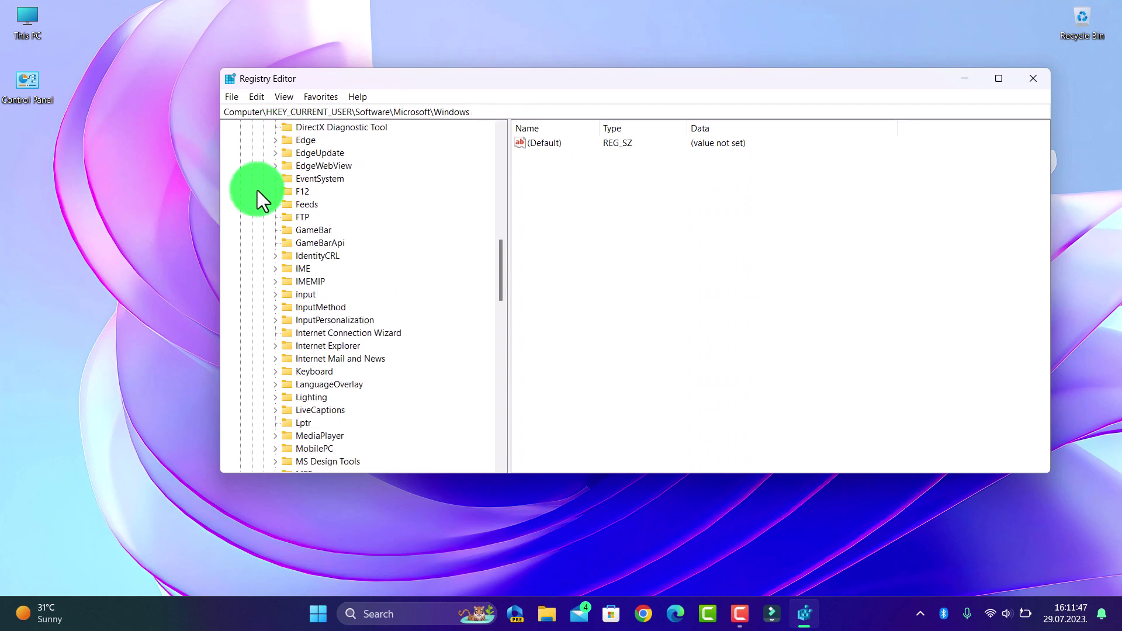
scroll(257, 191, "up", 1)
left_click_drag(506, 256, 500, 148)
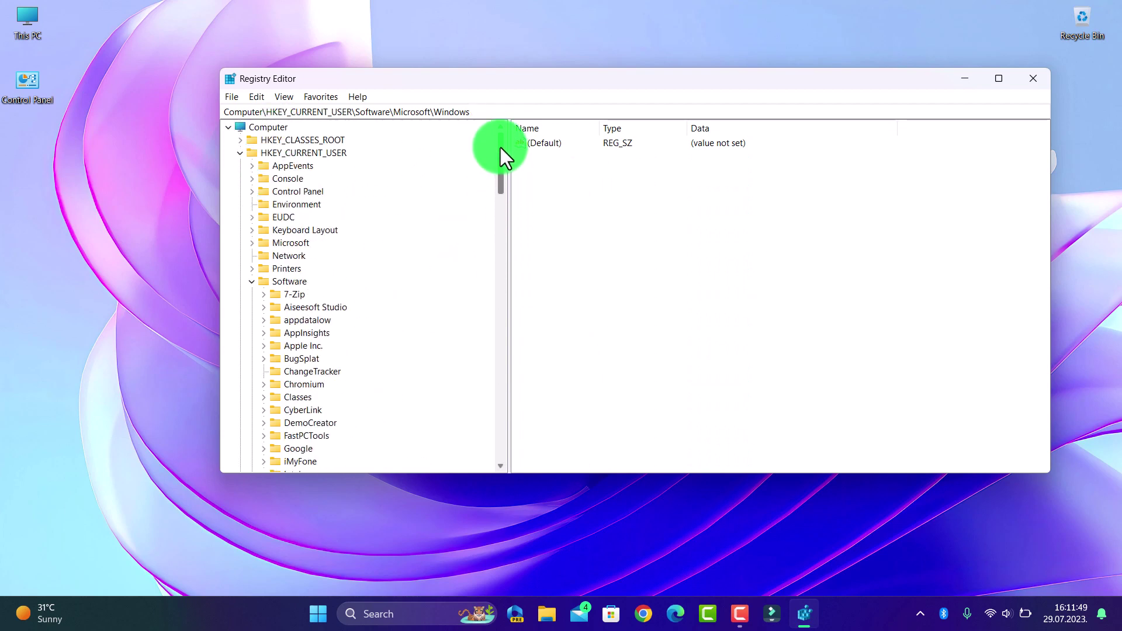
left_click(253, 286)
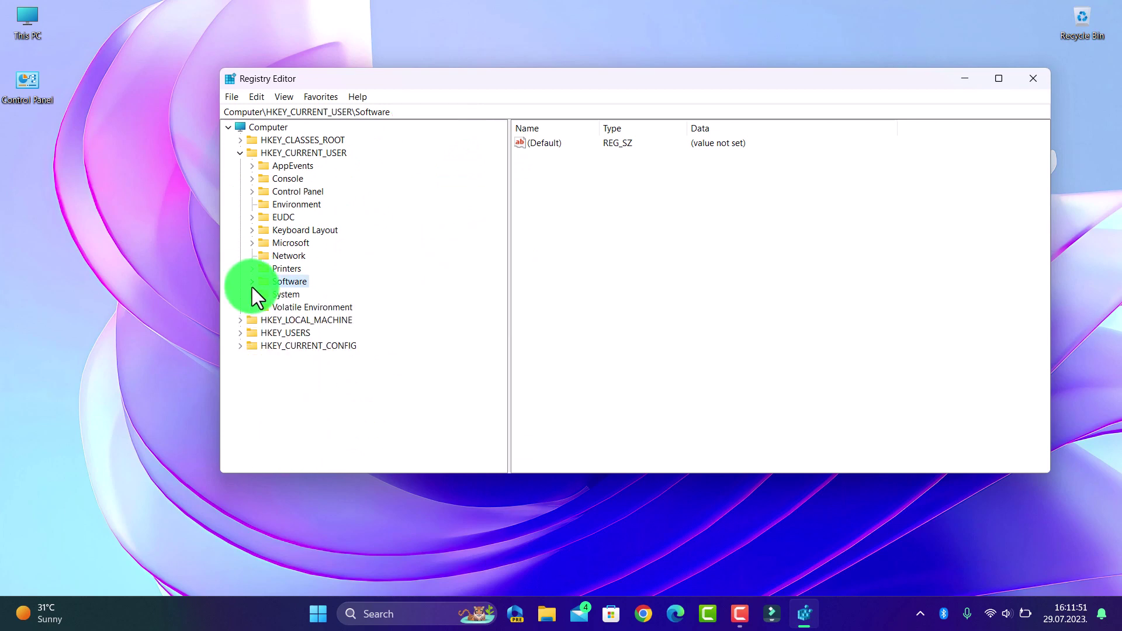
- Collapse HKEY_CURRENT_USER and expand HKEY_LOCAL_MACHINE\SOFTWARE
left_click(240, 152)
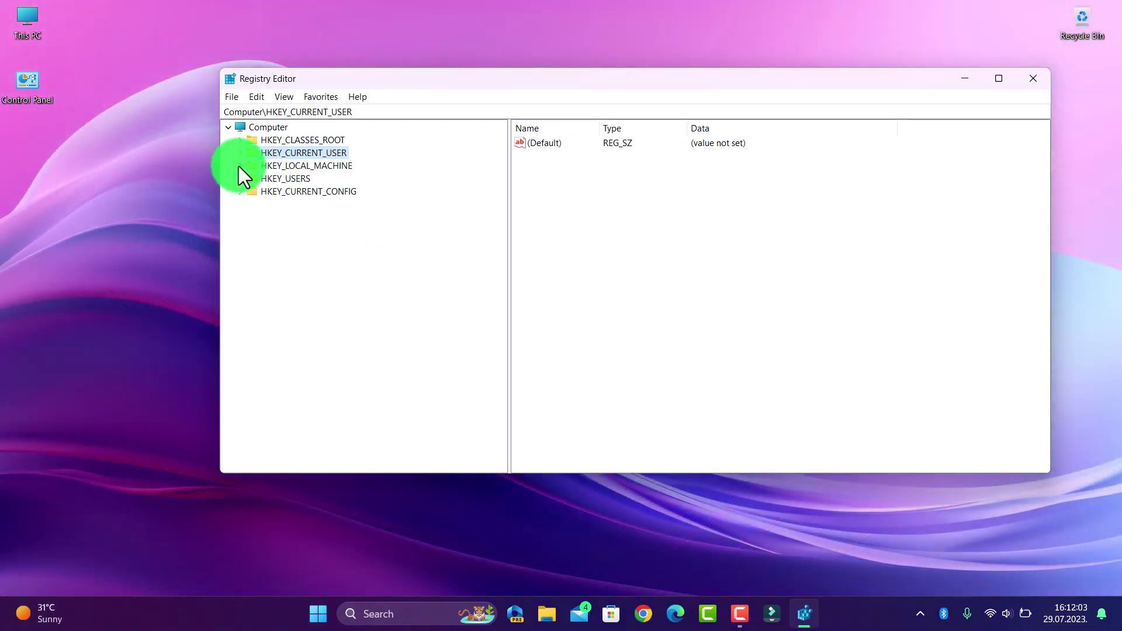
left_click(240, 166)
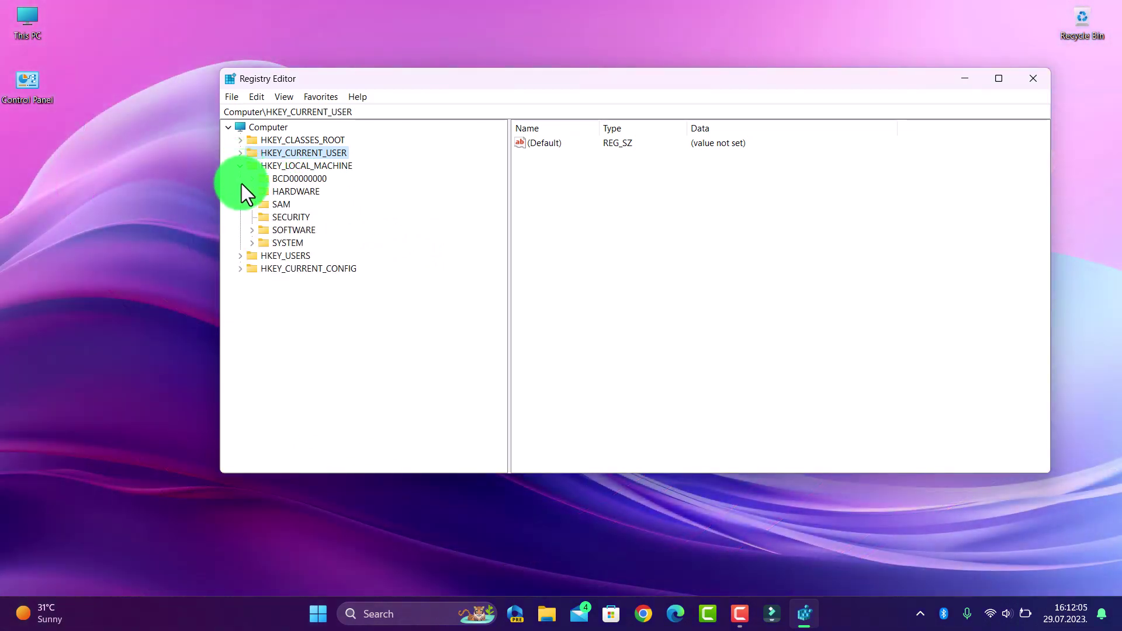
left_click(252, 230)
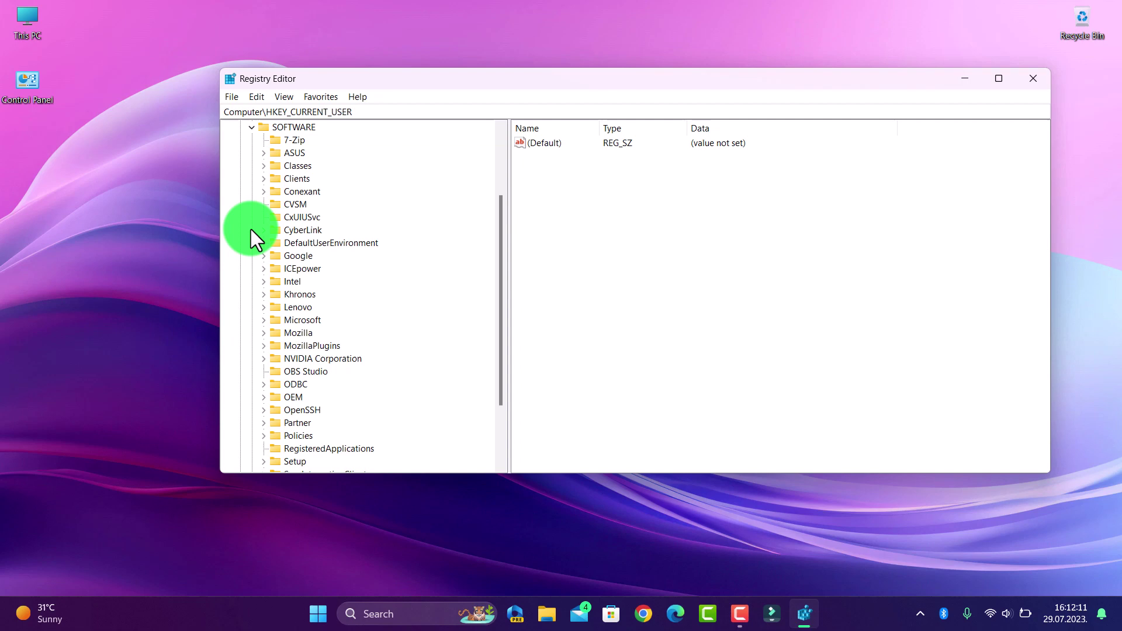
- Delete the OBS Studio key under HKEY_LOCAL_MACHINE\SOFTWARE, confirming the deletion
left_click(301, 370)
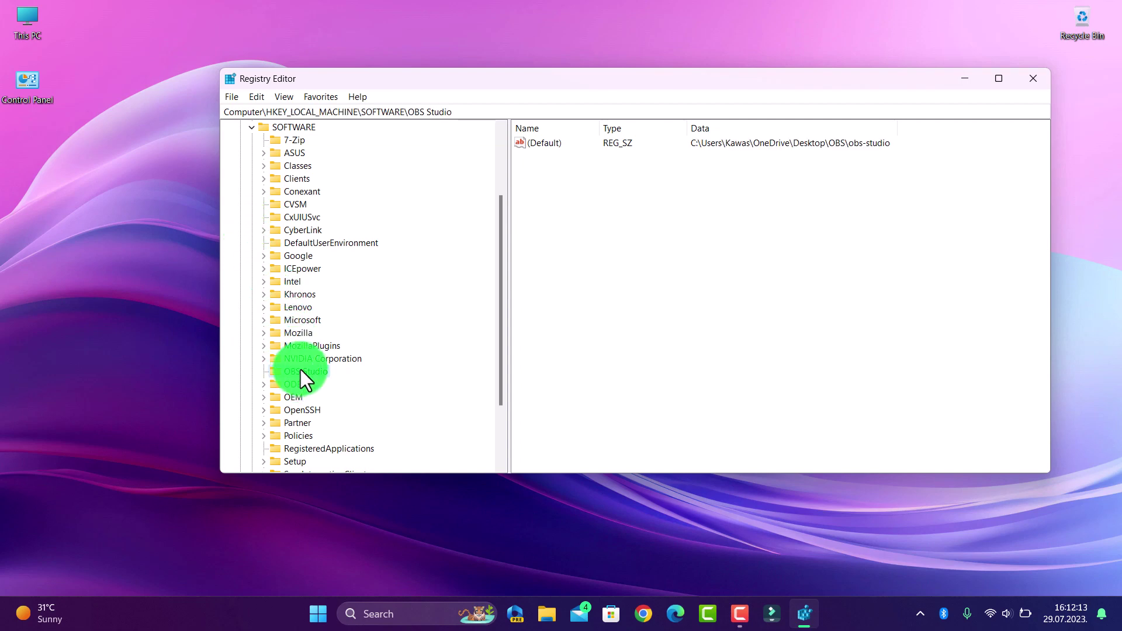
right_click(301, 370)
left_click(337, 432)
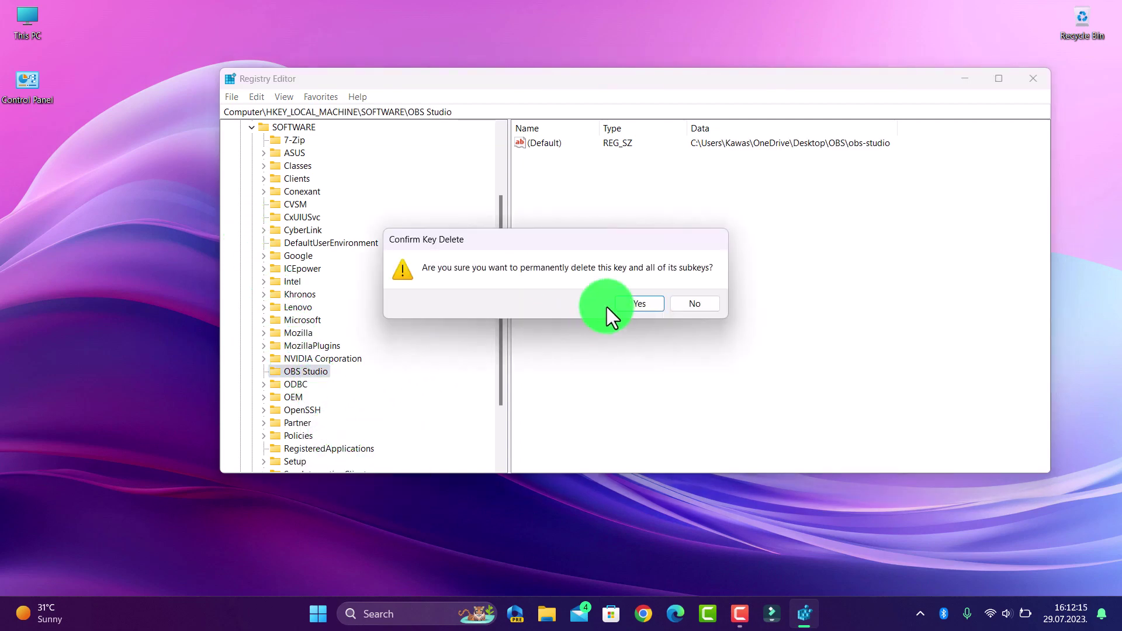
left_click(633, 302)
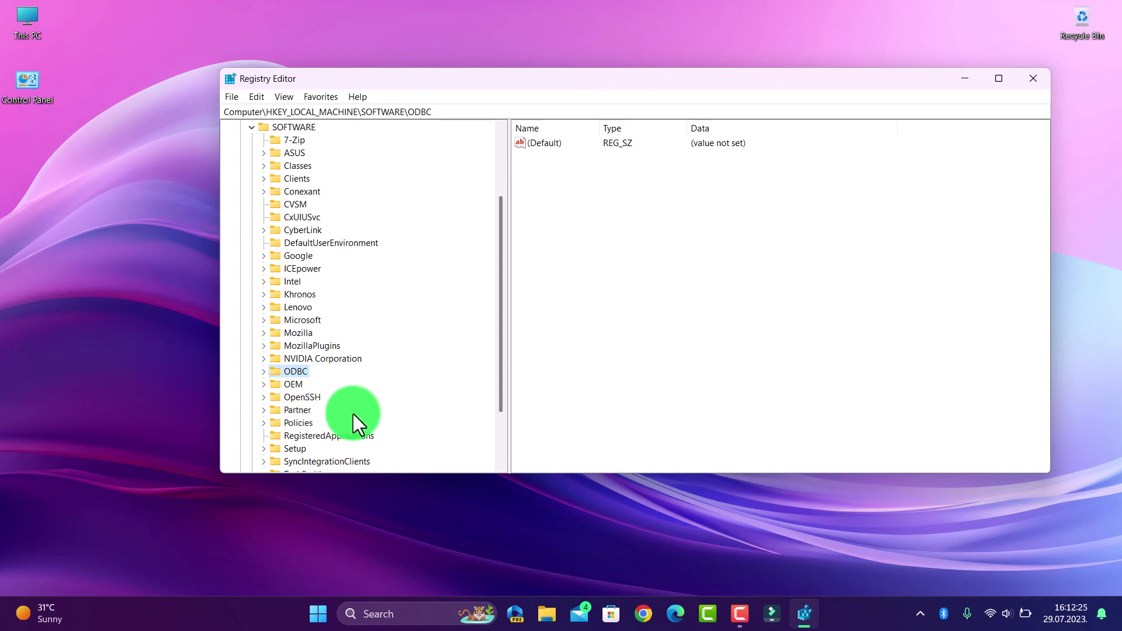
scroll(314, 262, "up", 3)
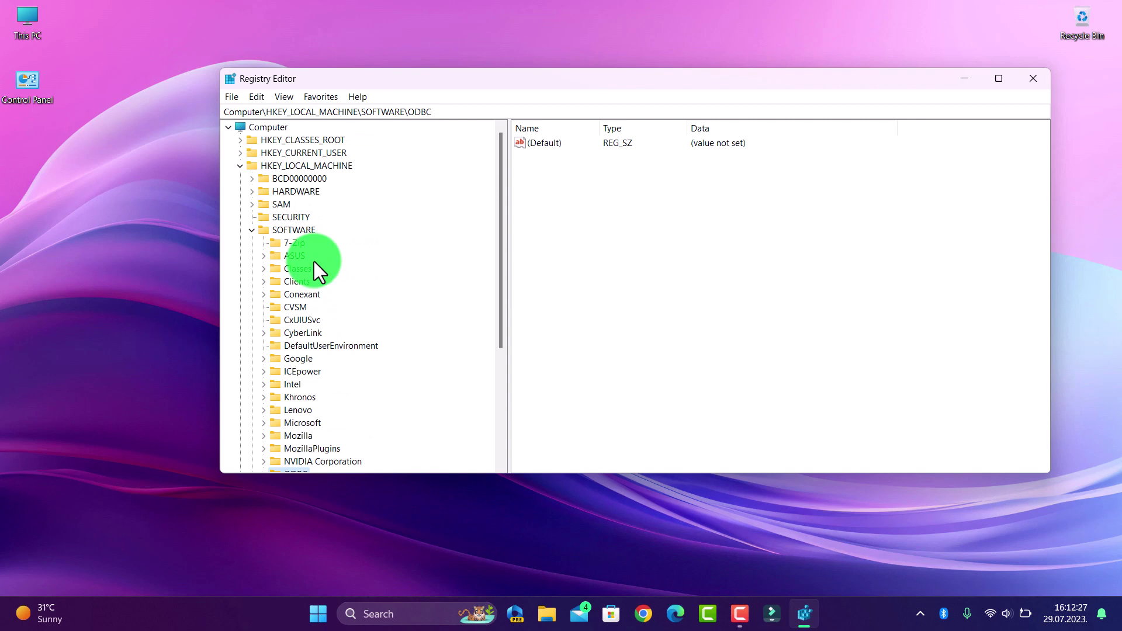
scroll(314, 262, "down", 1)
scroll(314, 262, "down", 2)
scroll(314, 261, "down", 1)
scroll(314, 261, "down", 1)
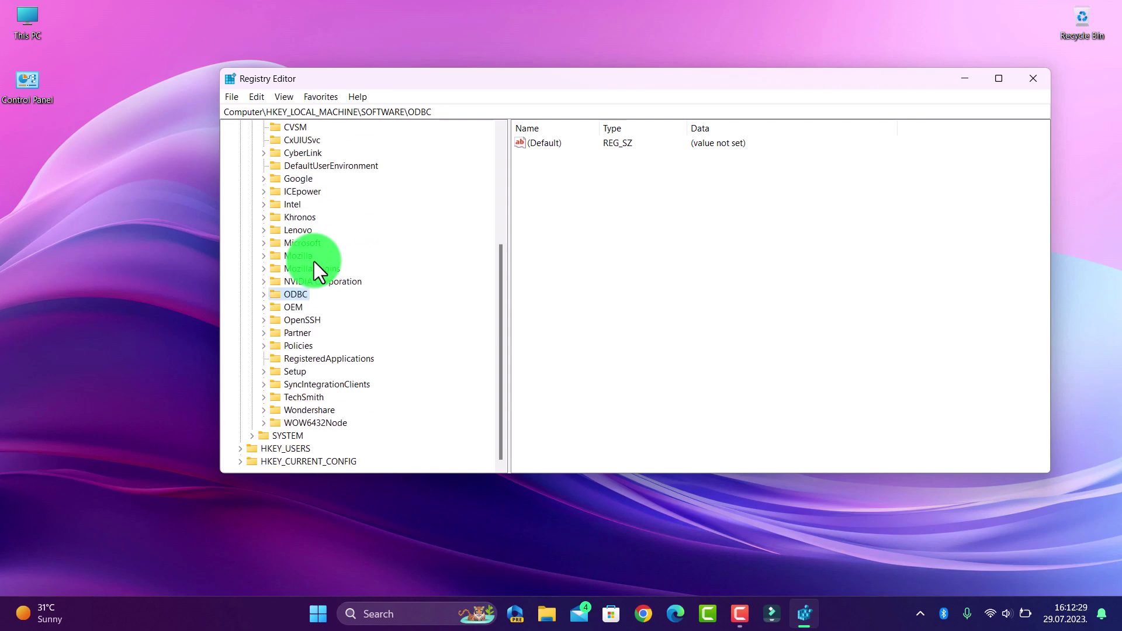
- Expand Microsoft\Windows, browsing CurrentVersion and Windows Search subkeys before collapsing them
left_click(263, 242)
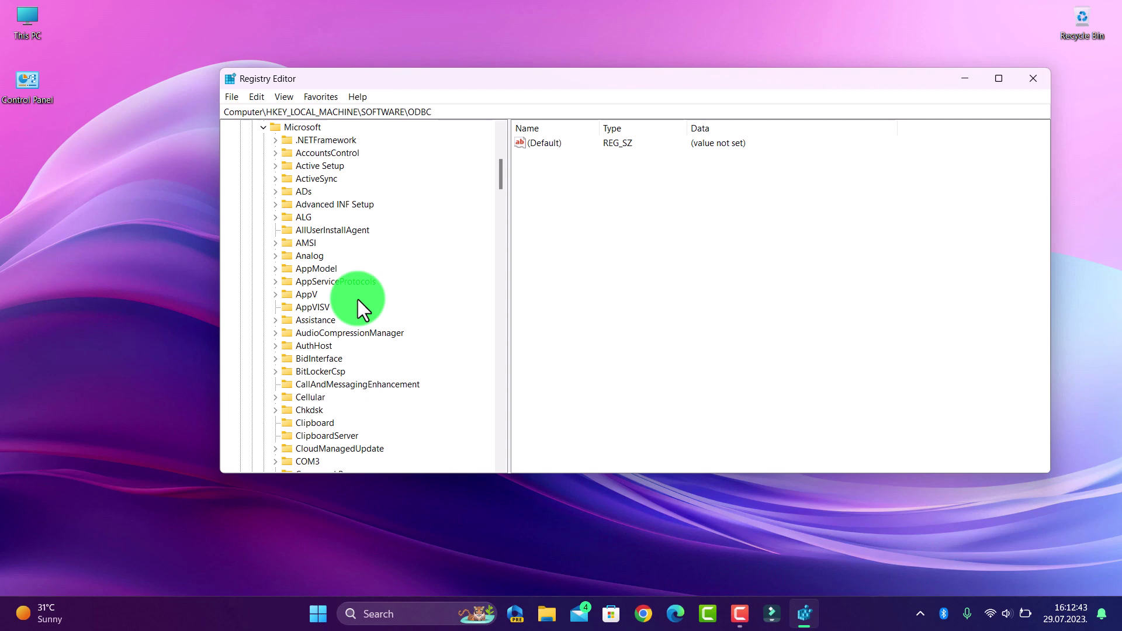
scroll(363, 314, "down", 1)
scroll(363, 314, "down", 2)
scroll(364, 314, "down", 2)
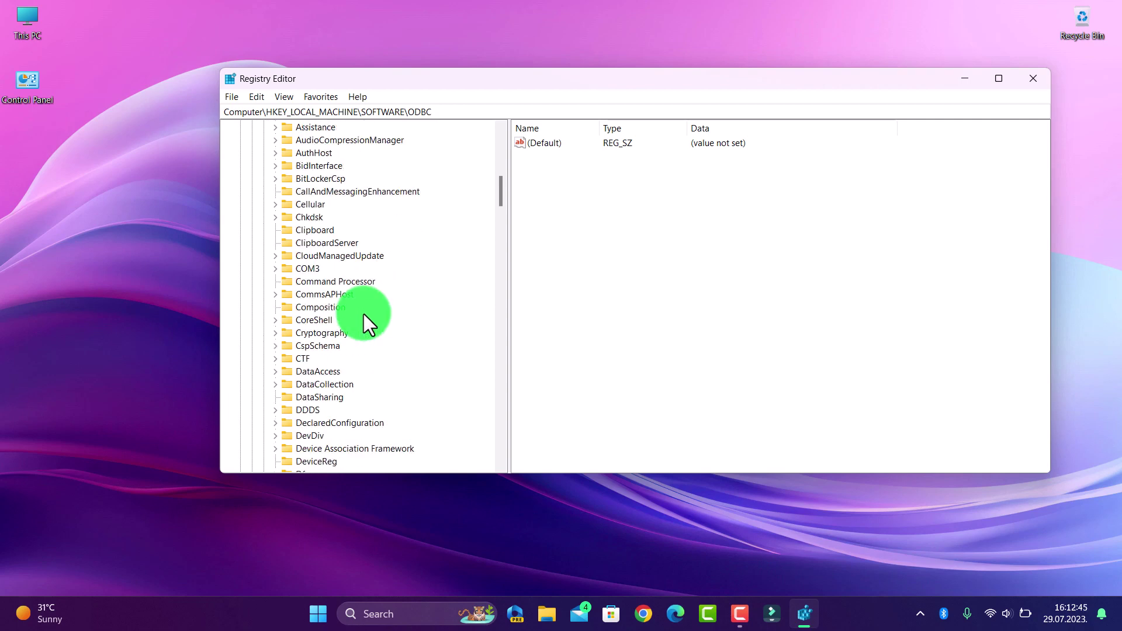
scroll(364, 314, "down", 3)
scroll(364, 314, "down", 3)
scroll(364, 314, "down", 6)
scroll(364, 314, "down", 3)
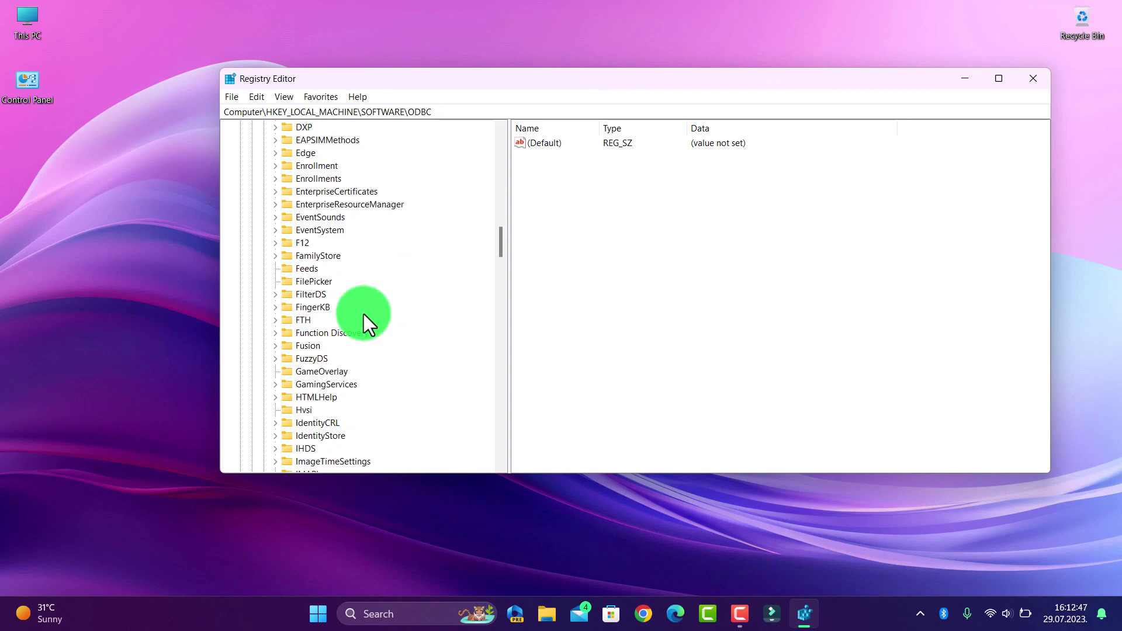
scroll(363, 314, "down", 4)
scroll(364, 314, "down", 4)
scroll(364, 315, "down", 2)
scroll(364, 314, "down", 5)
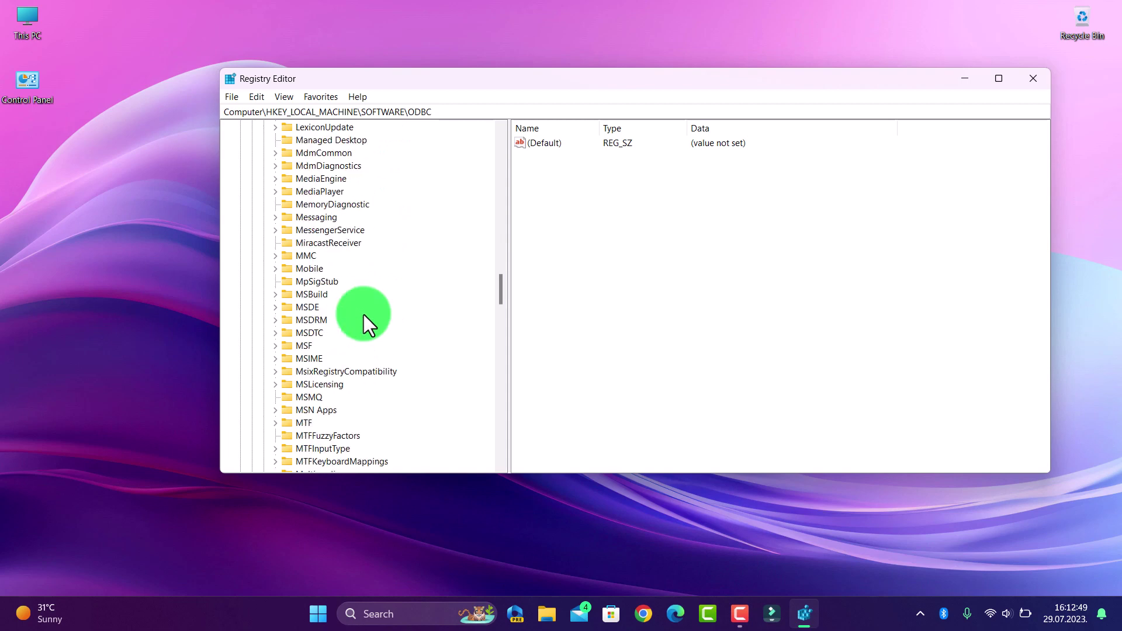
scroll(364, 315, "down", 7)
scroll(363, 315, "down", 5)
scroll(364, 315, "down", 4)
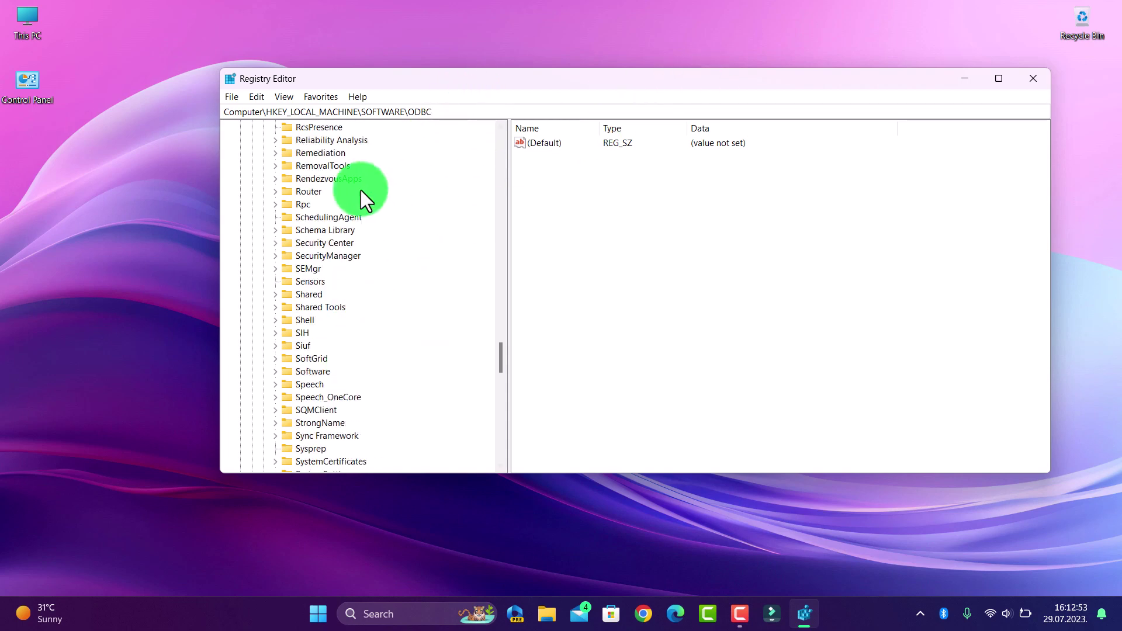
scroll(349, 349, "down", 3)
scroll(346, 347, "down", 6)
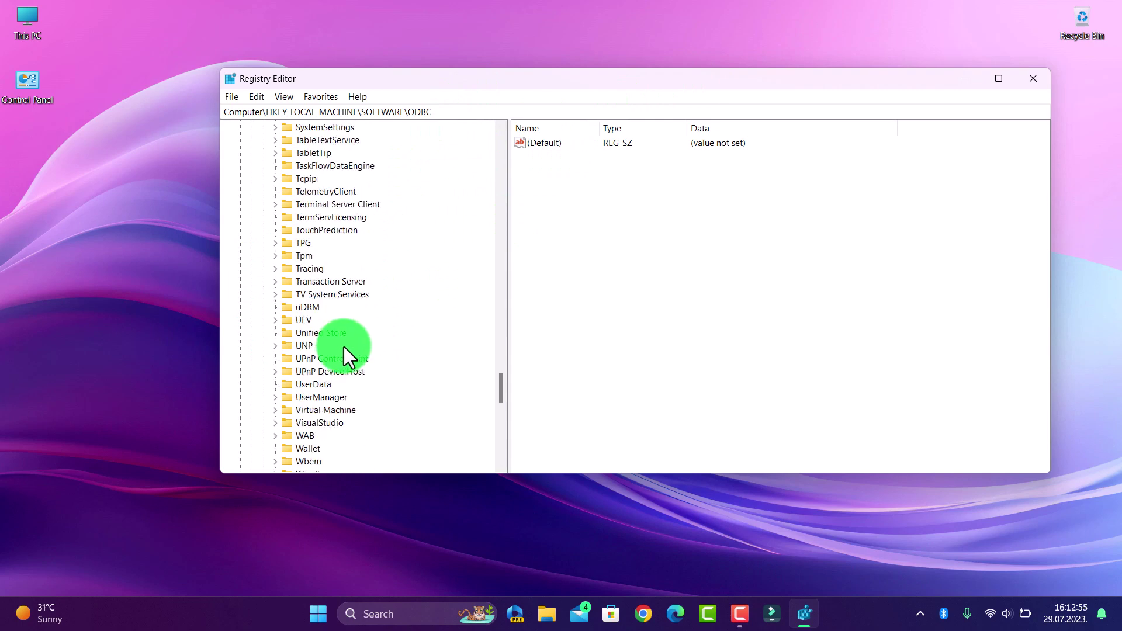
scroll(344, 346, "down", 1)
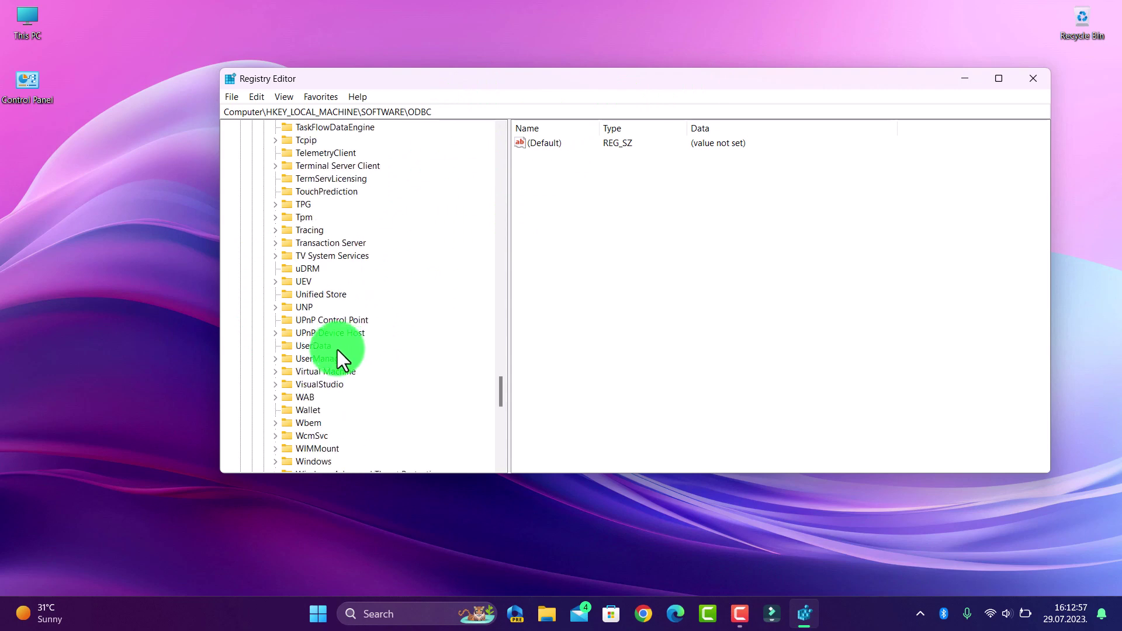
scroll(338, 350, "down", 1)
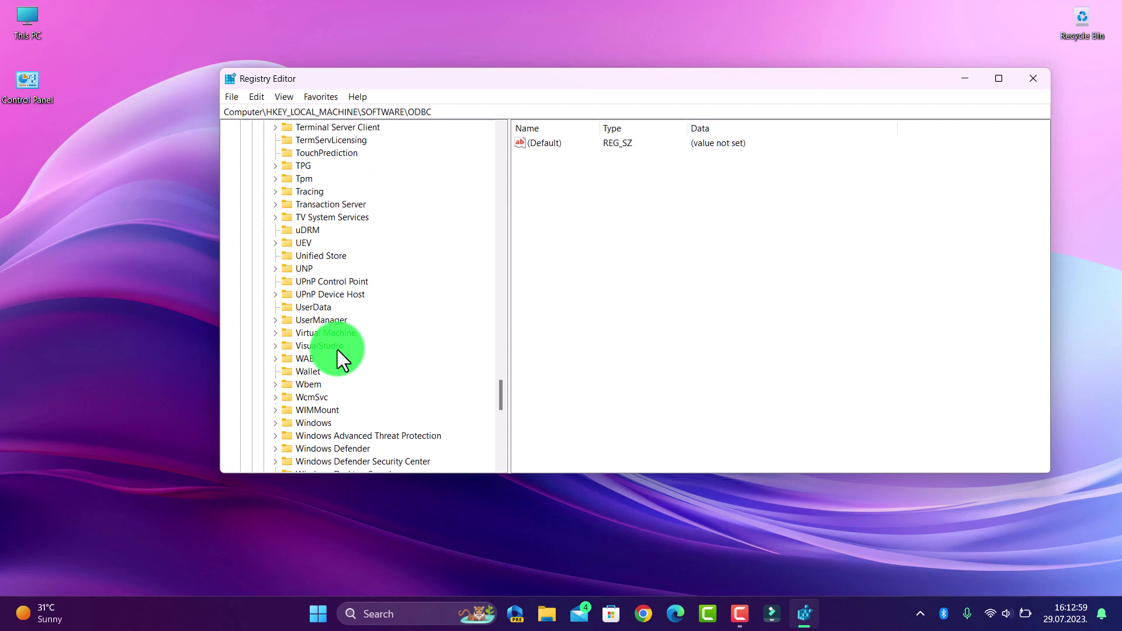
scroll(338, 350, "down", 2)
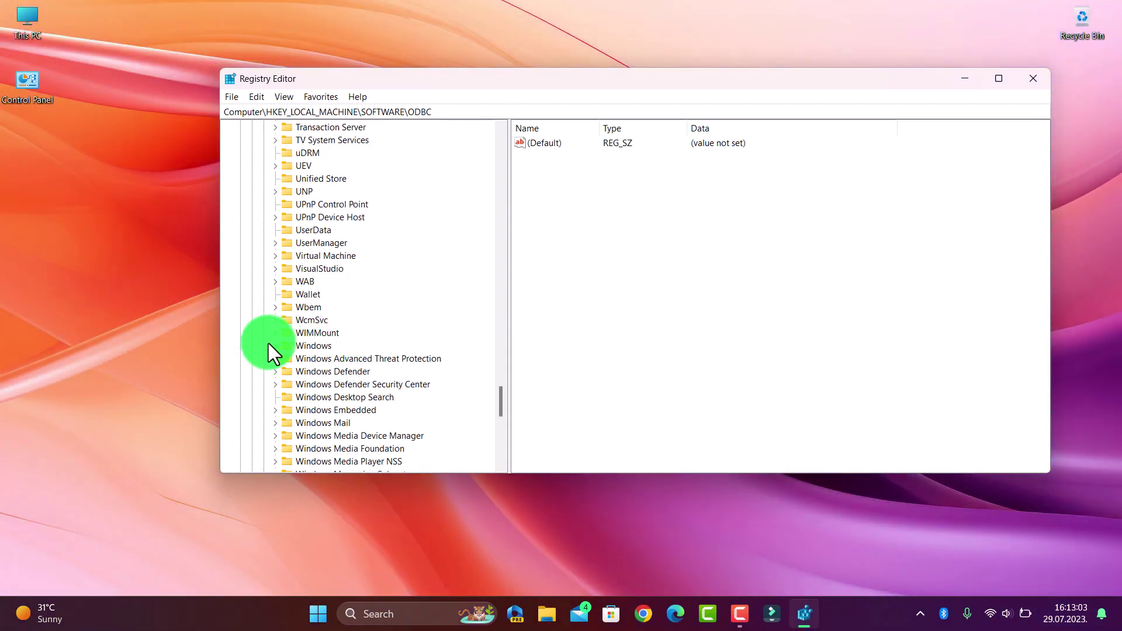
left_click(276, 345)
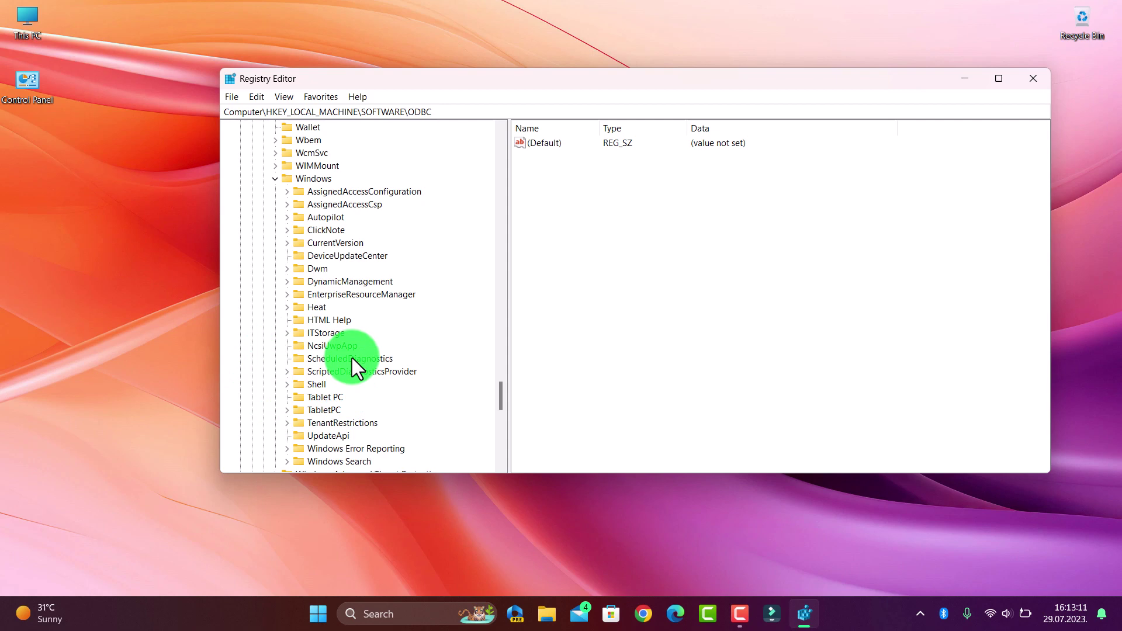
scroll(352, 358, "down", 2)
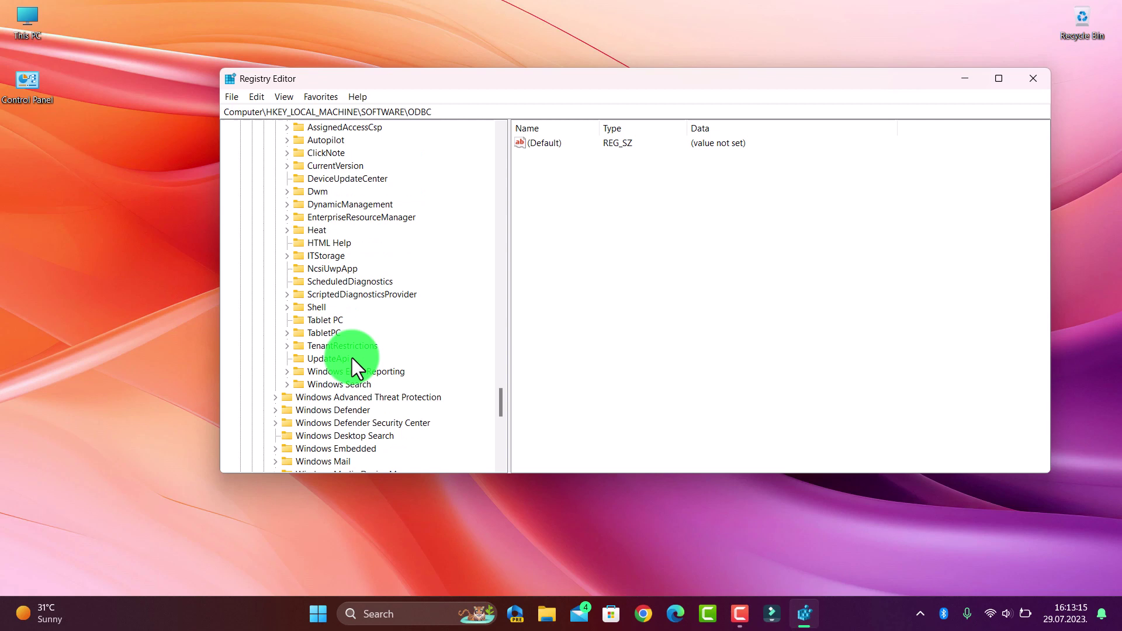
scroll(352, 358, "up", 1)
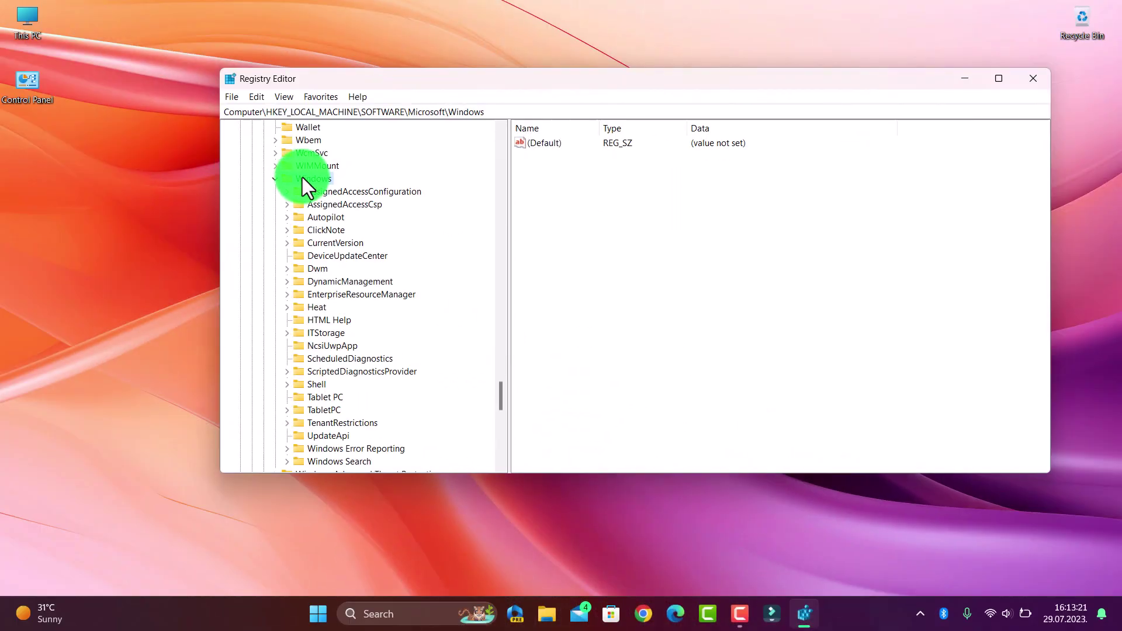
scroll(302, 177, "down", 1)
scroll(303, 177, "down", 1)
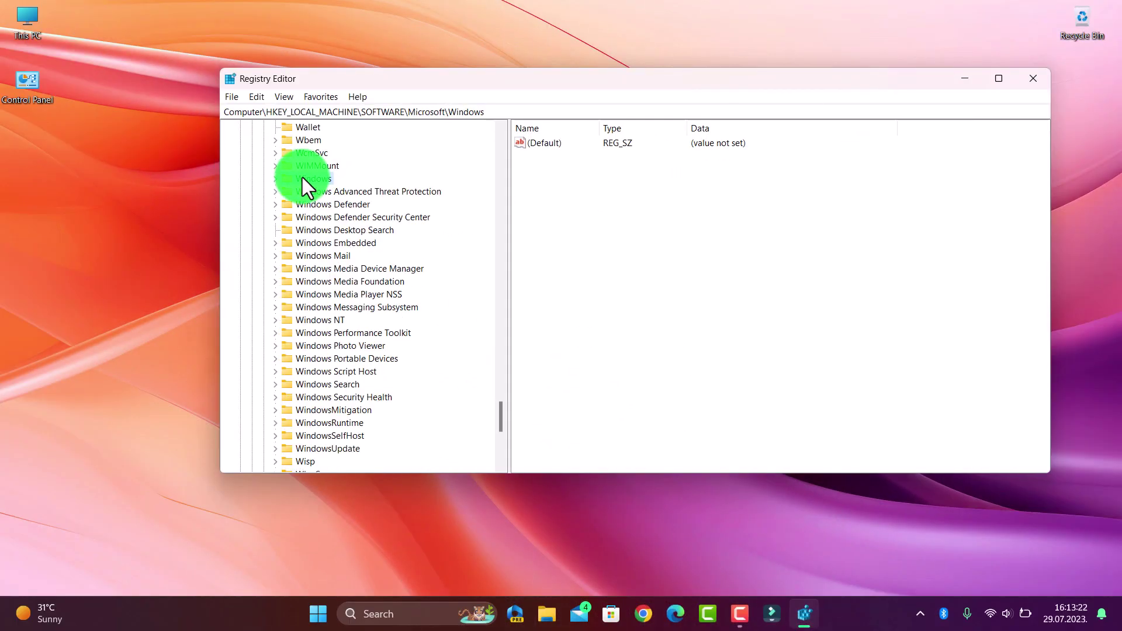
left_click(272, 180)
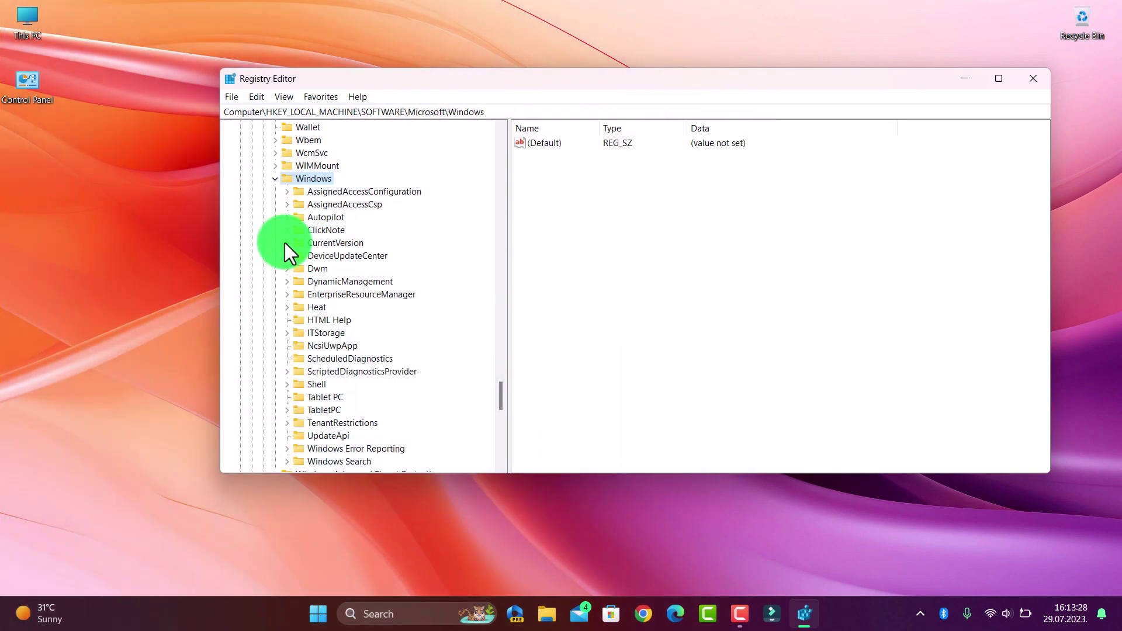
left_click(286, 242)
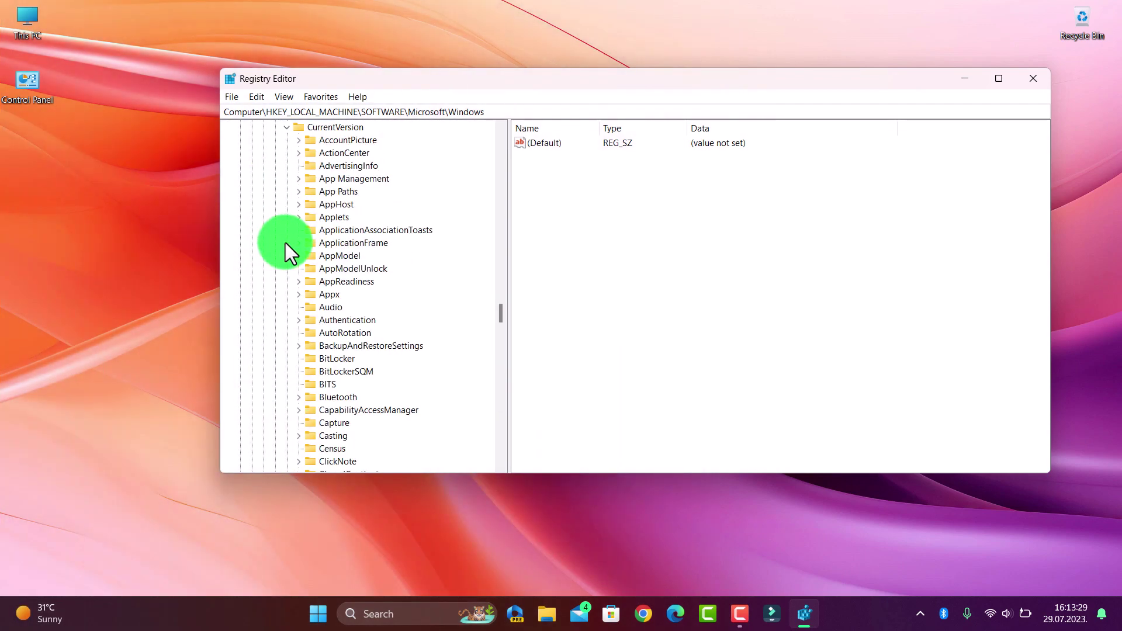
scroll(285, 242, "up", 1)
scroll(285, 243, "up", 2)
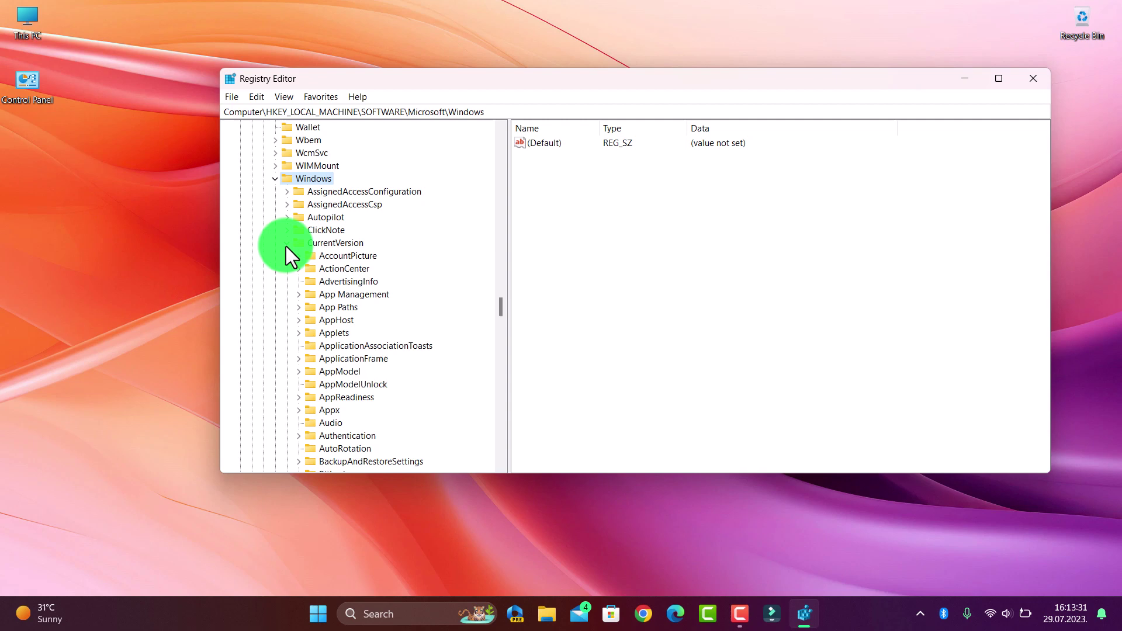
scroll(330, 322, "down", 1)
scroll(330, 322, "down", 2)
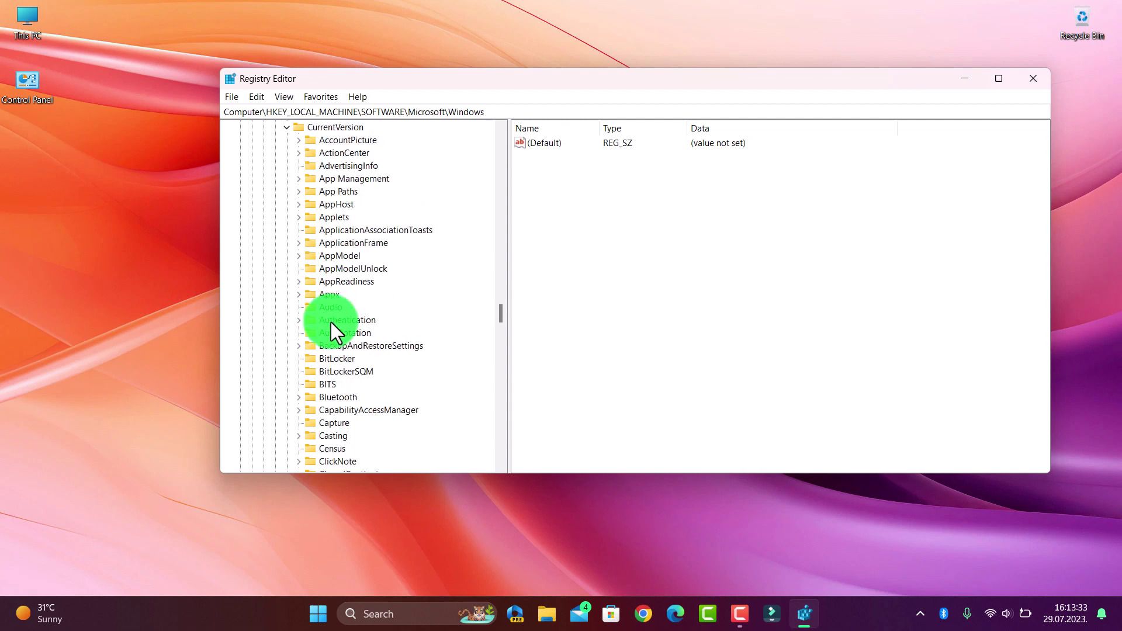
scroll(331, 322, "down", 2)
scroll(330, 323, "down", 3)
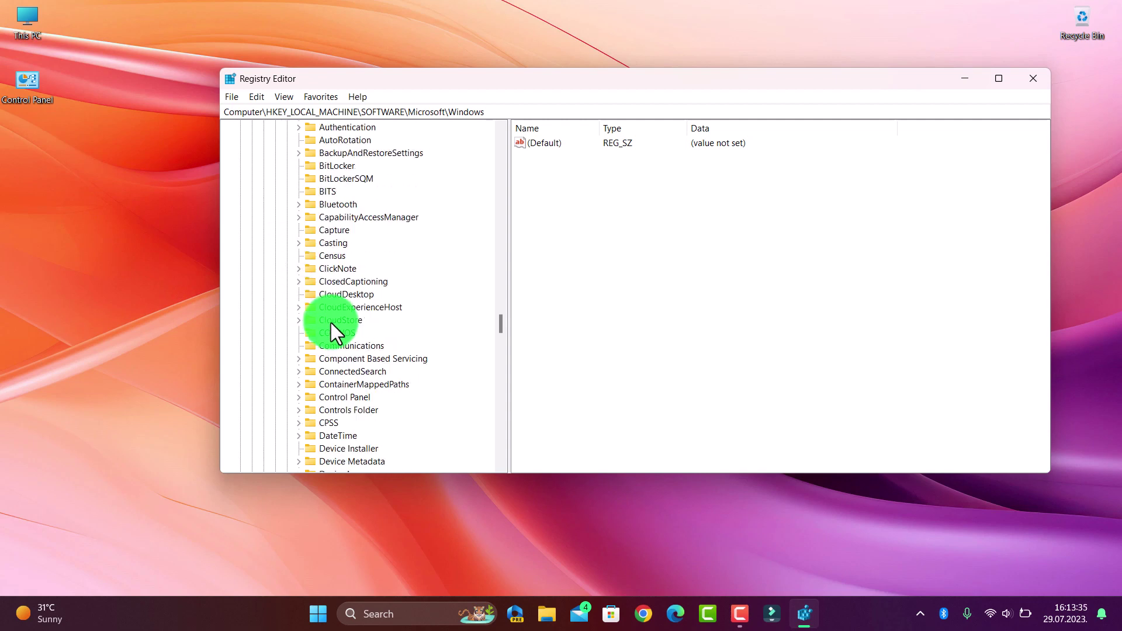
scroll(331, 323, "down", 2)
scroll(330, 323, "down", 1)
scroll(330, 324, "up", 6)
scroll(330, 323, "up", 3)
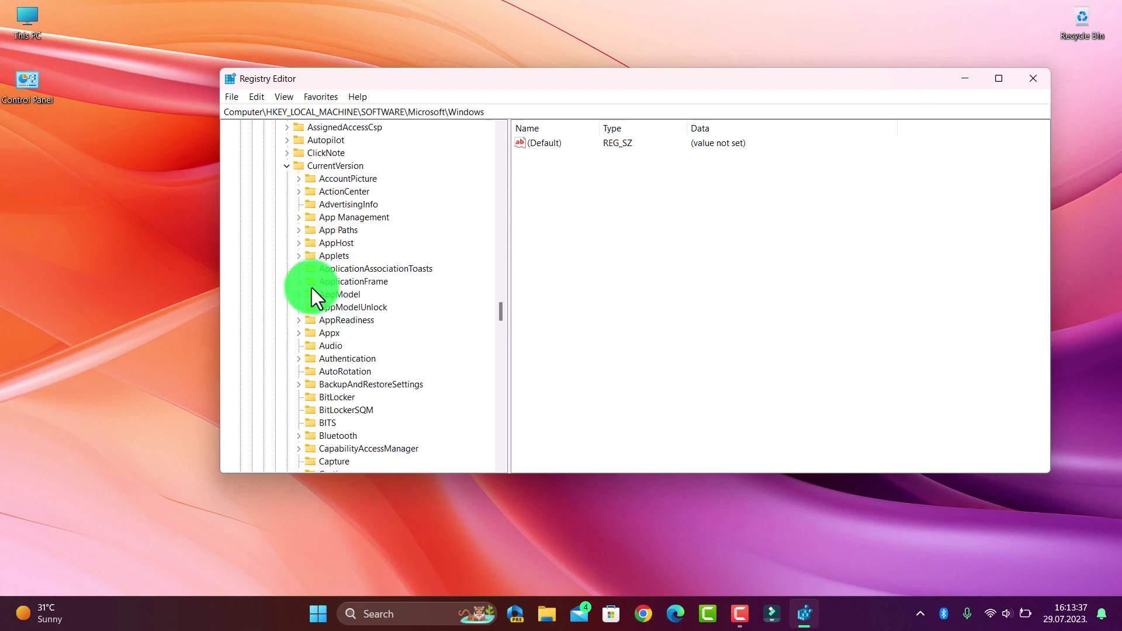
left_click(286, 165)
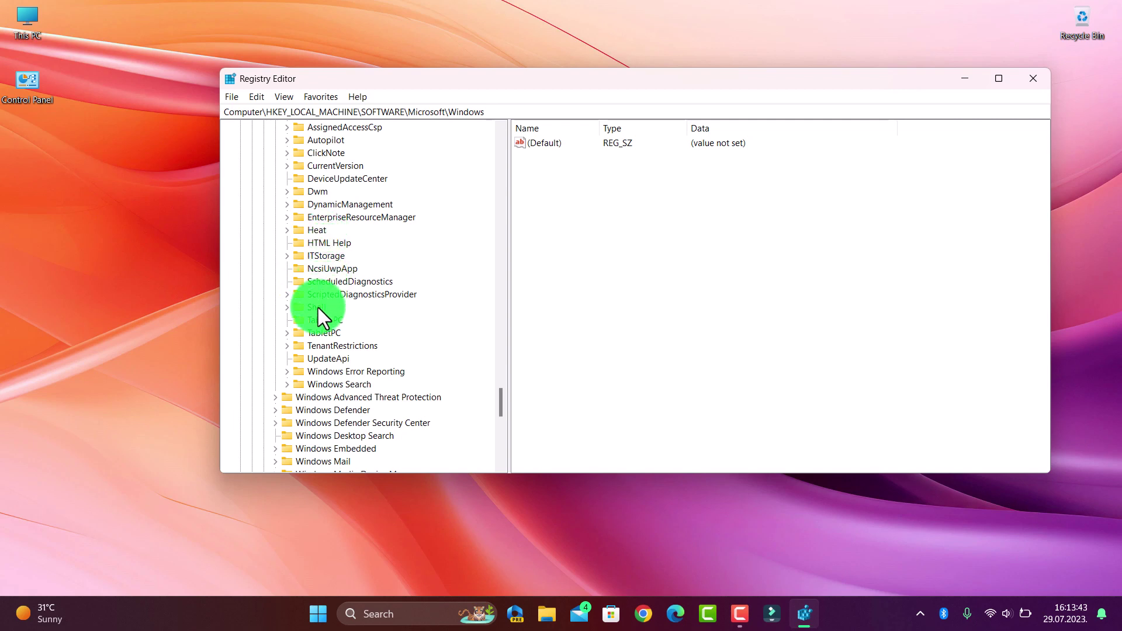
left_click(288, 385)
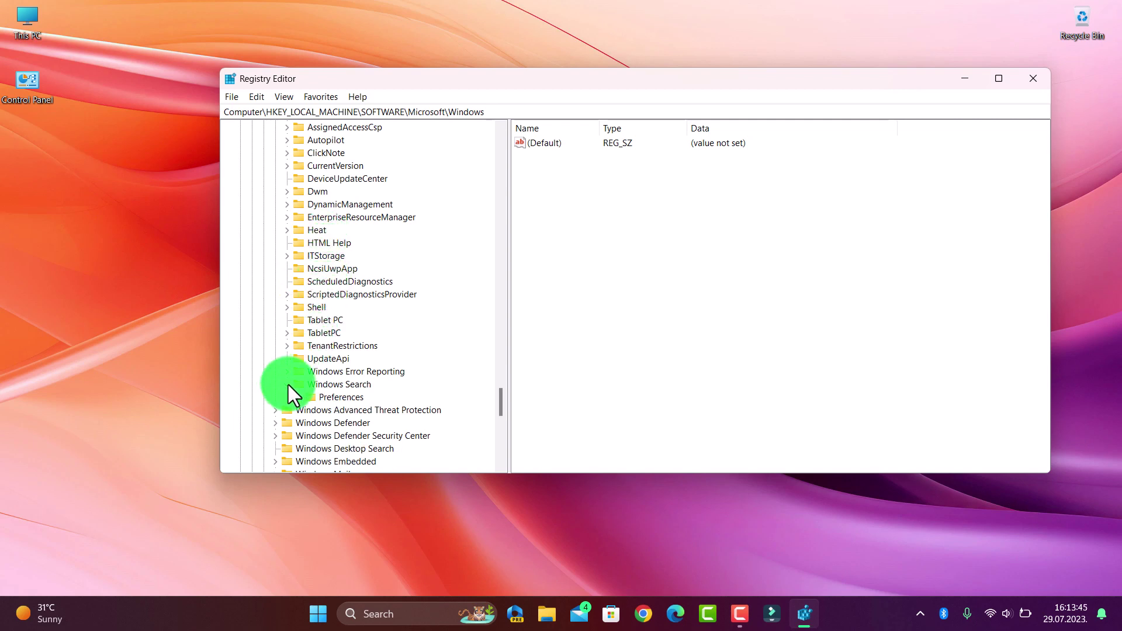
left_click(287, 385)
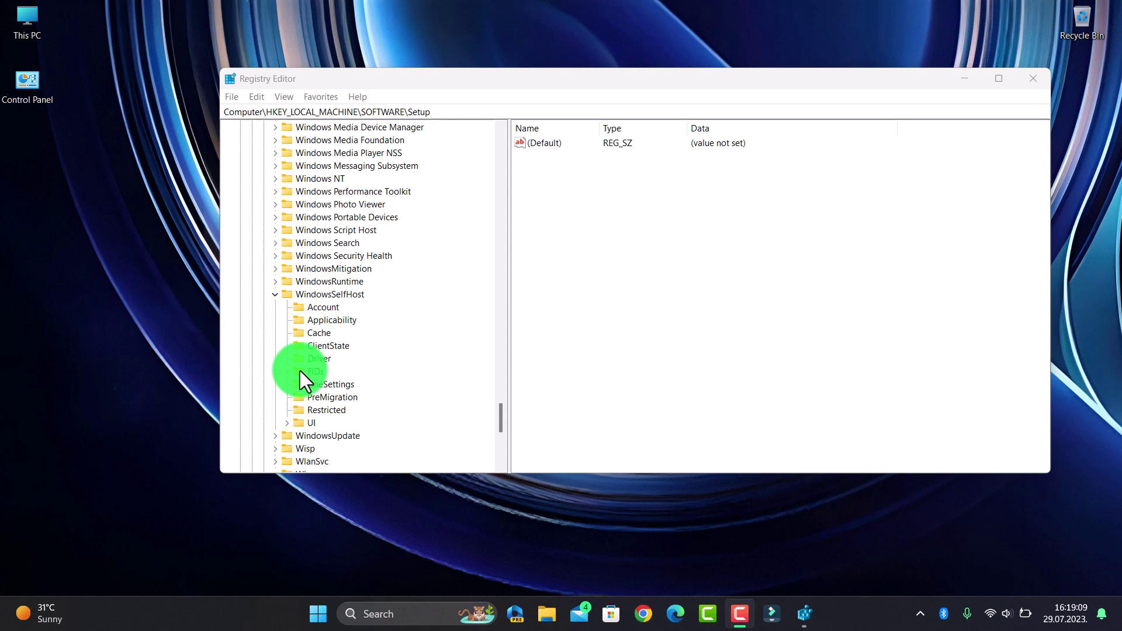
- Expand UI and select the Selection key to list values like UIBranch Dev and UIRing External
left_click(284, 423)
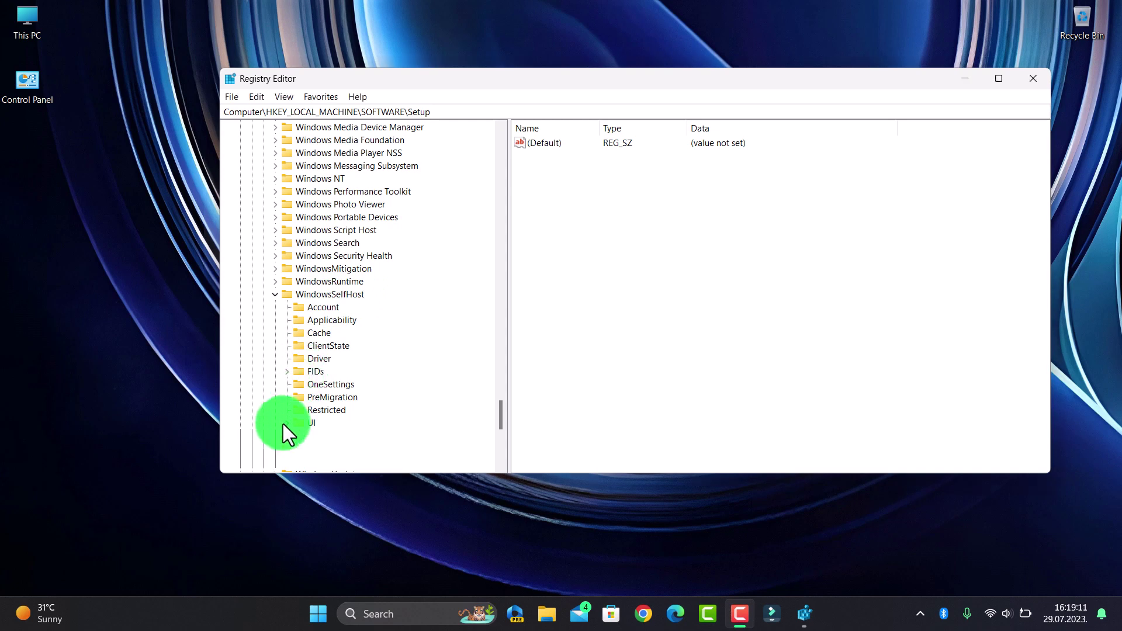
scroll(266, 399, "down", 2)
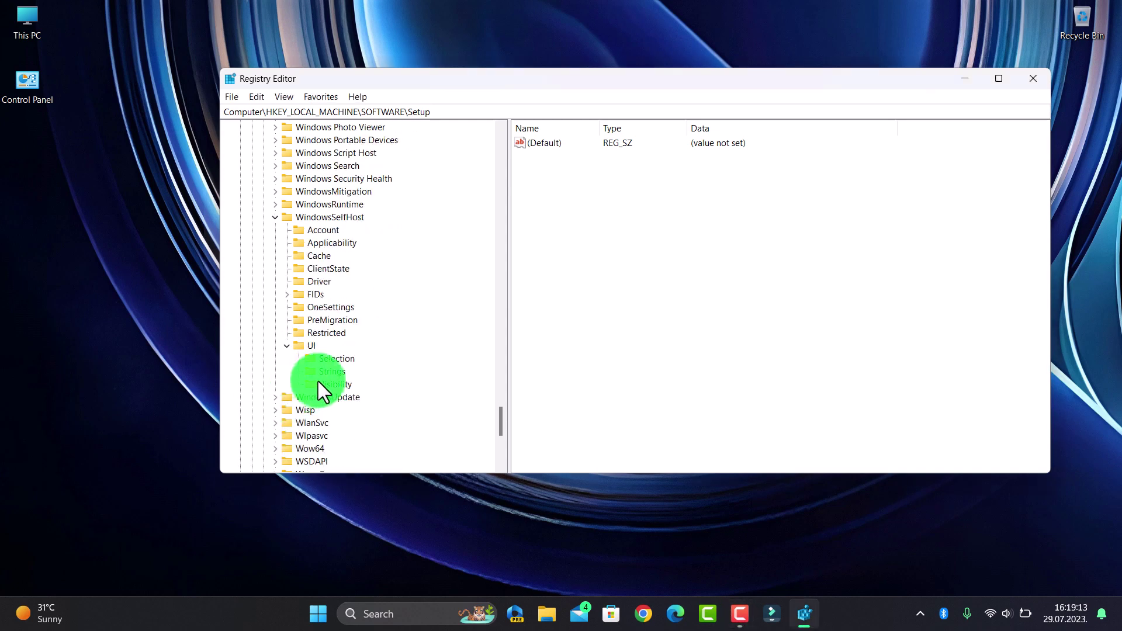
left_click(337, 359)
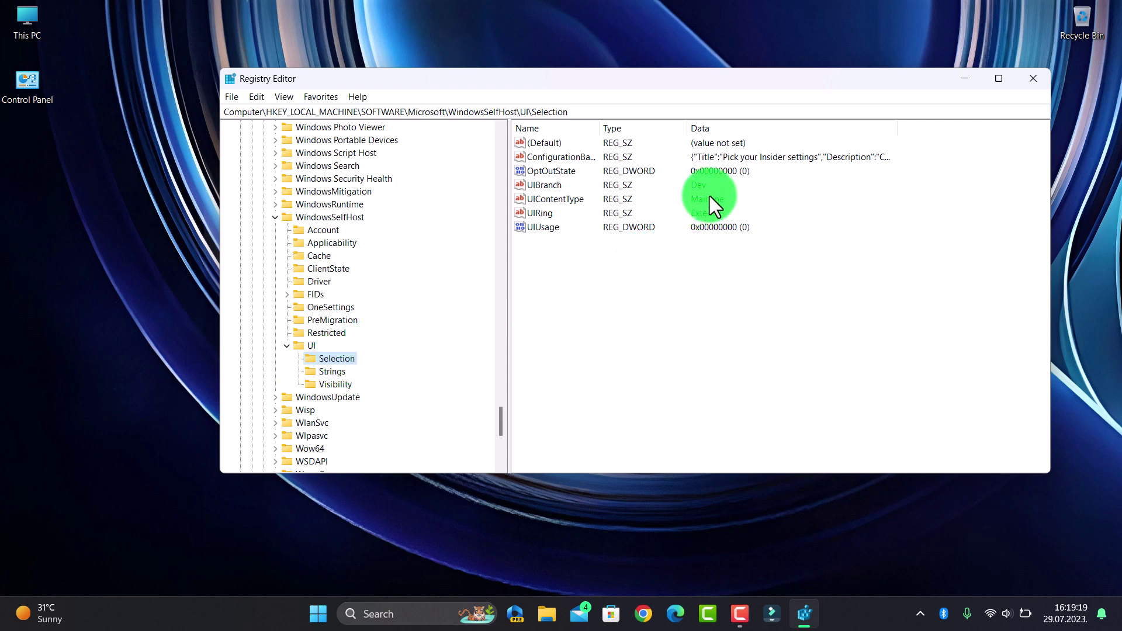
key("Tab")
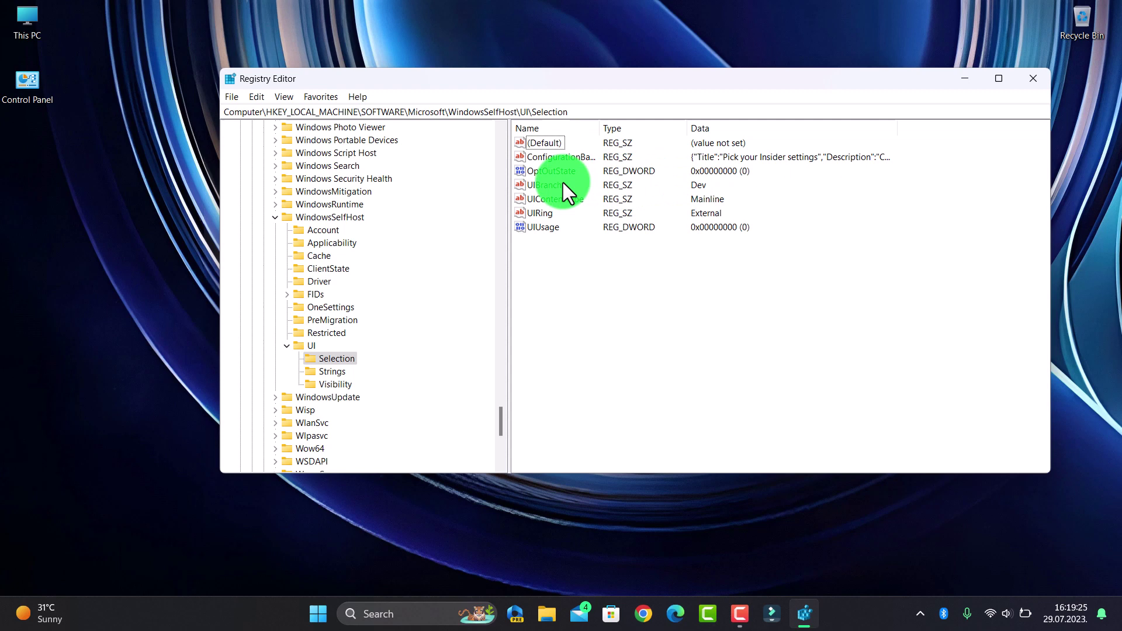
double_click(545, 184)
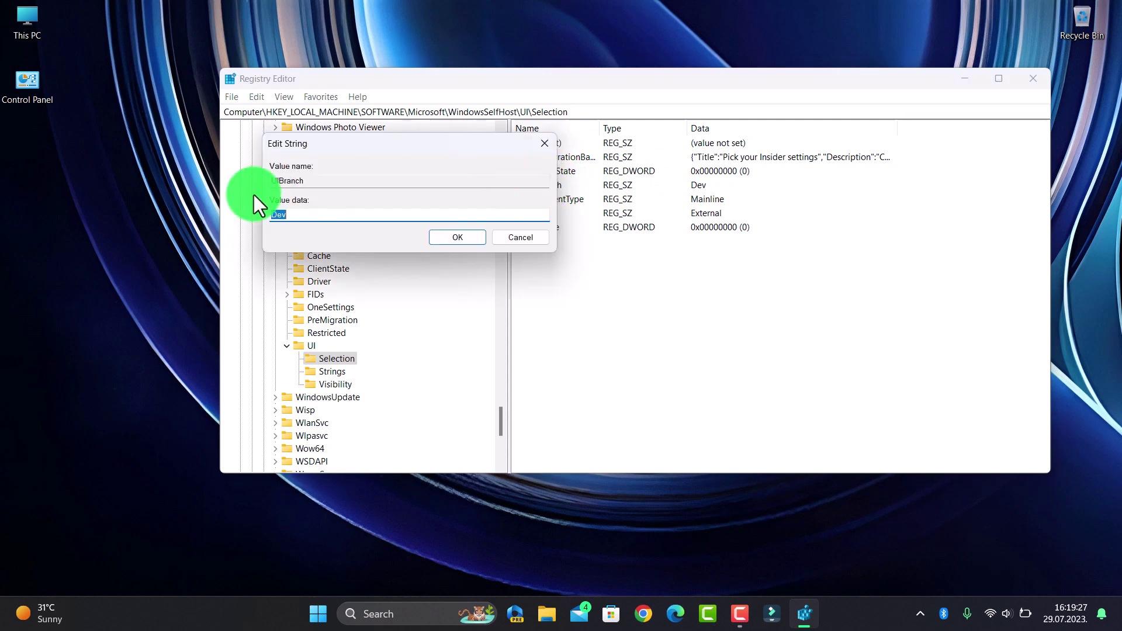
key("BackSpace")
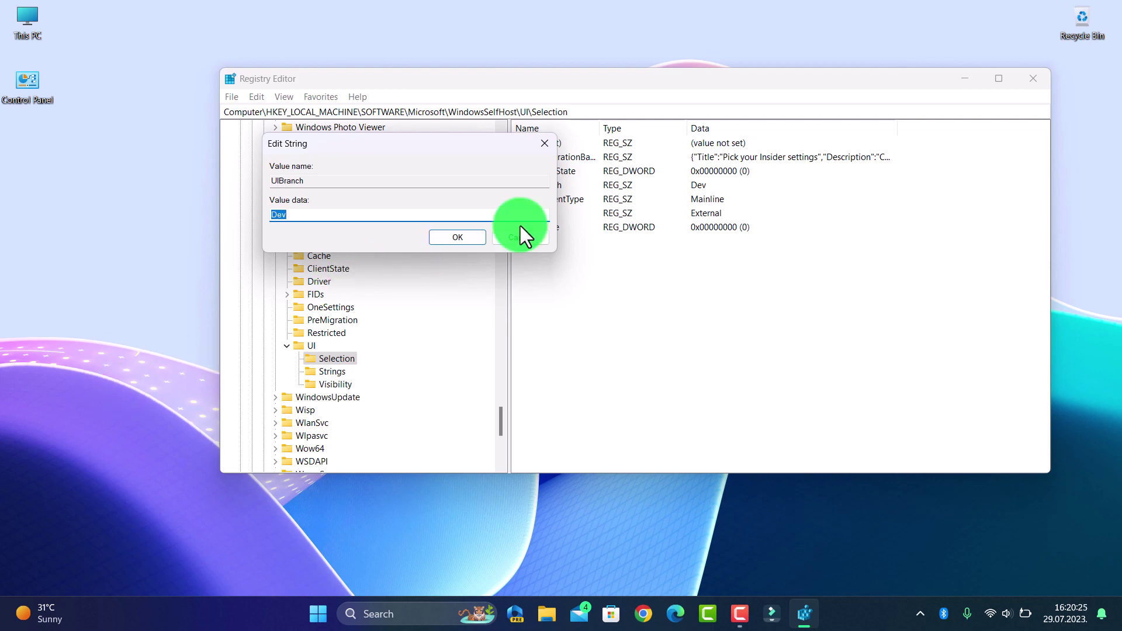
left_click(472, 235)
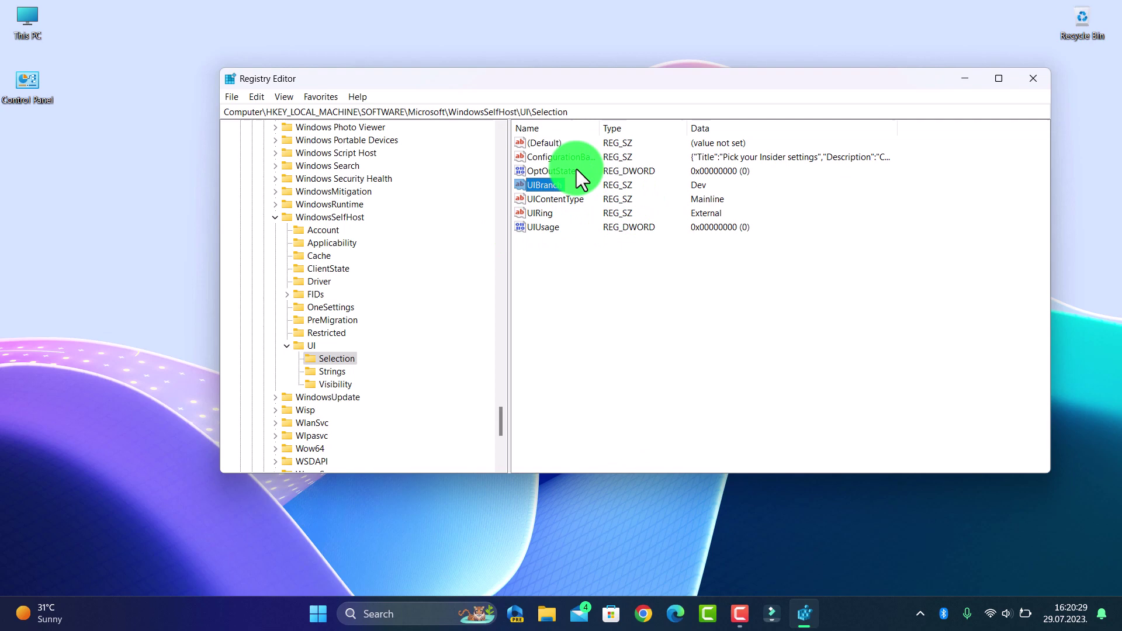
- Change ConfigurationBasicUIText_Rejuv's text from Windows 10 to Windows 11 and save it
double_click(563, 157)
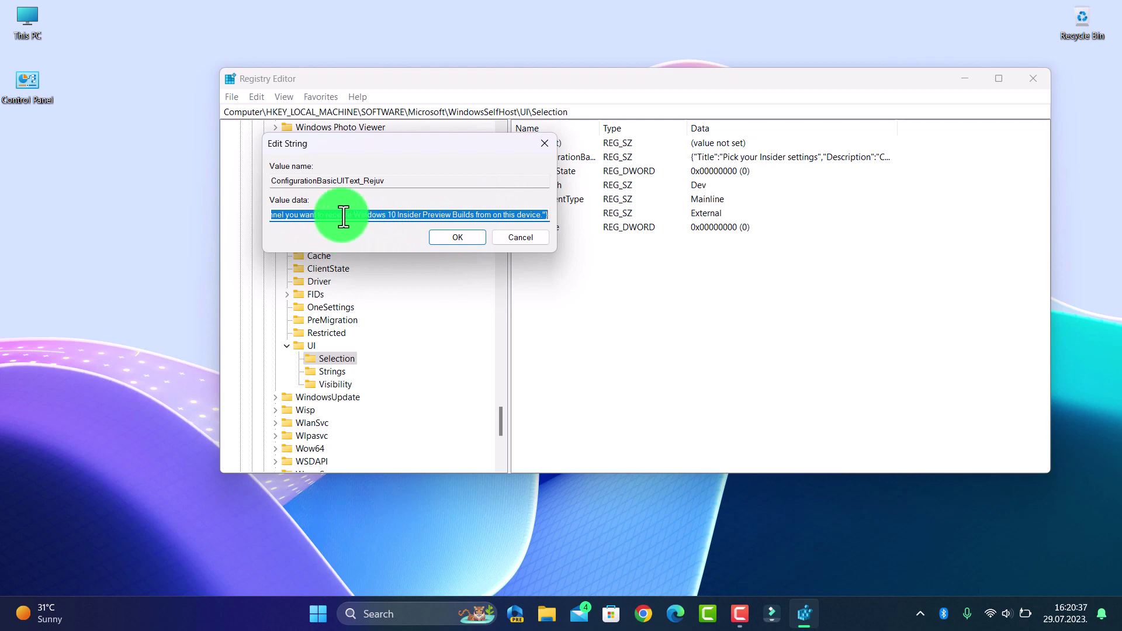
mouse_move(342, 217)
left_mouse_down()
mouse_move(254, 223)
mouse_move(302, 220)
left_mouse_up()
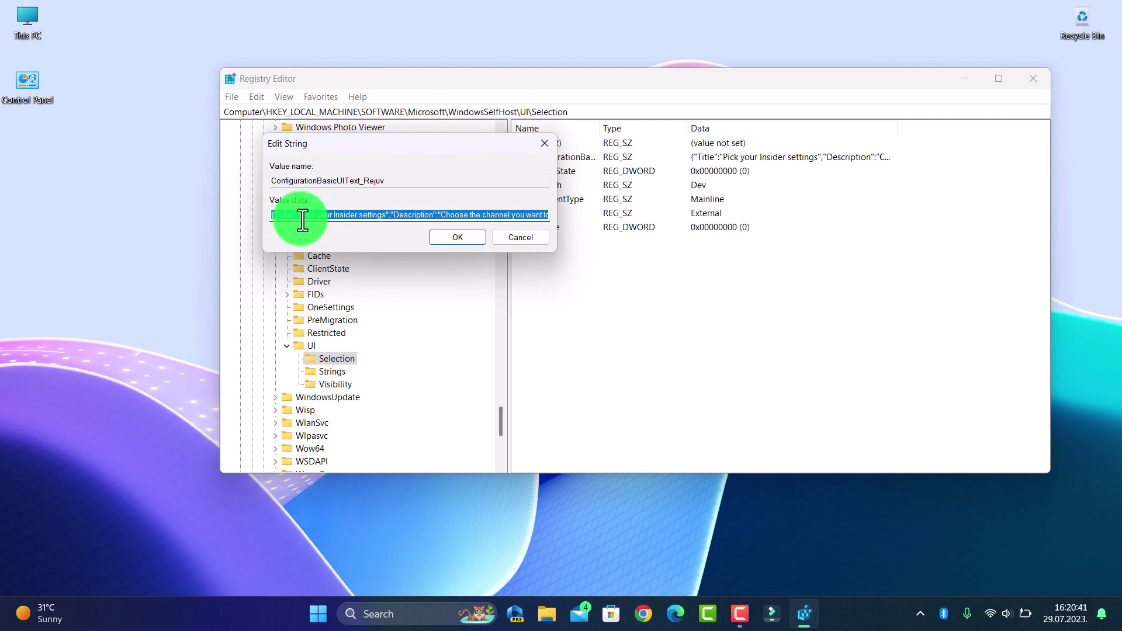
left_click_drag(302, 219, 558, 220)
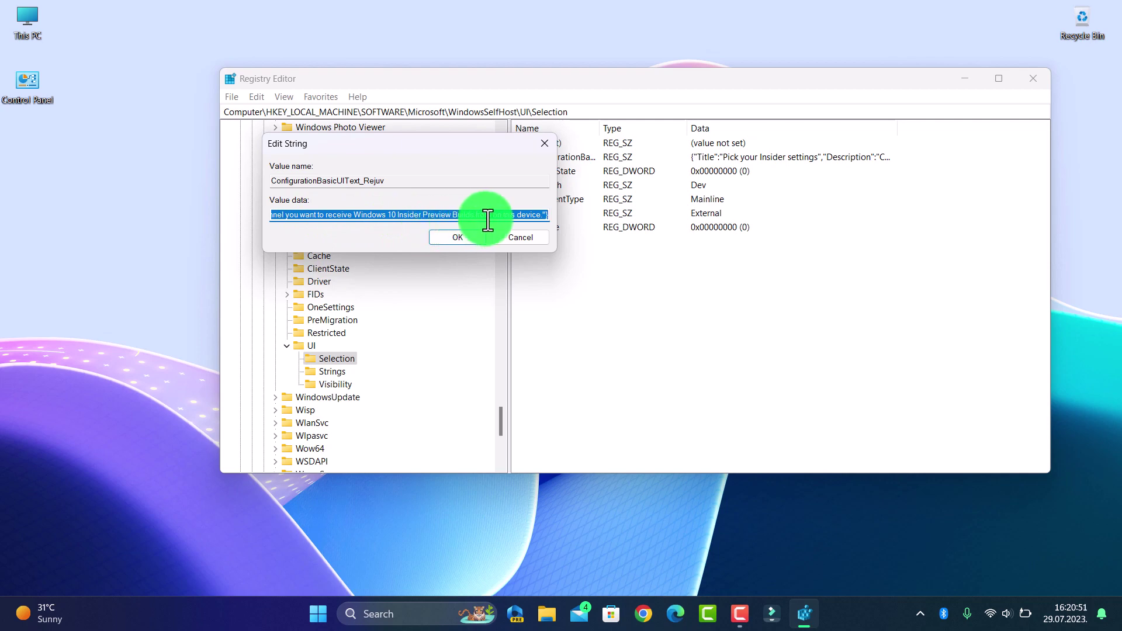
left_click(399, 218)
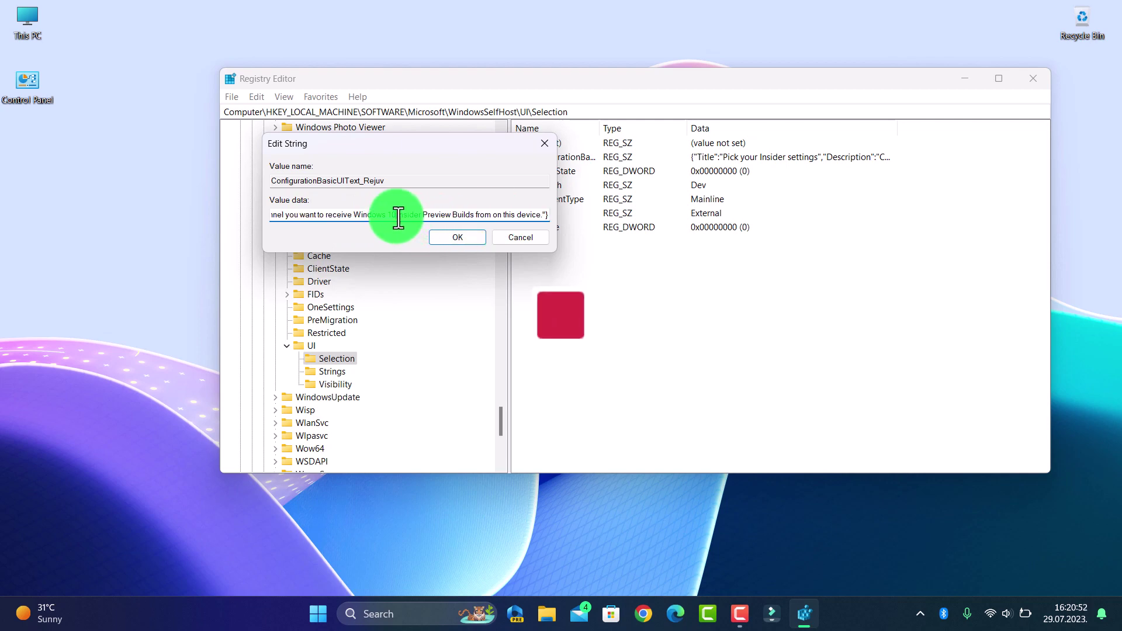
left_click(443, 245)
key("BackSpace")
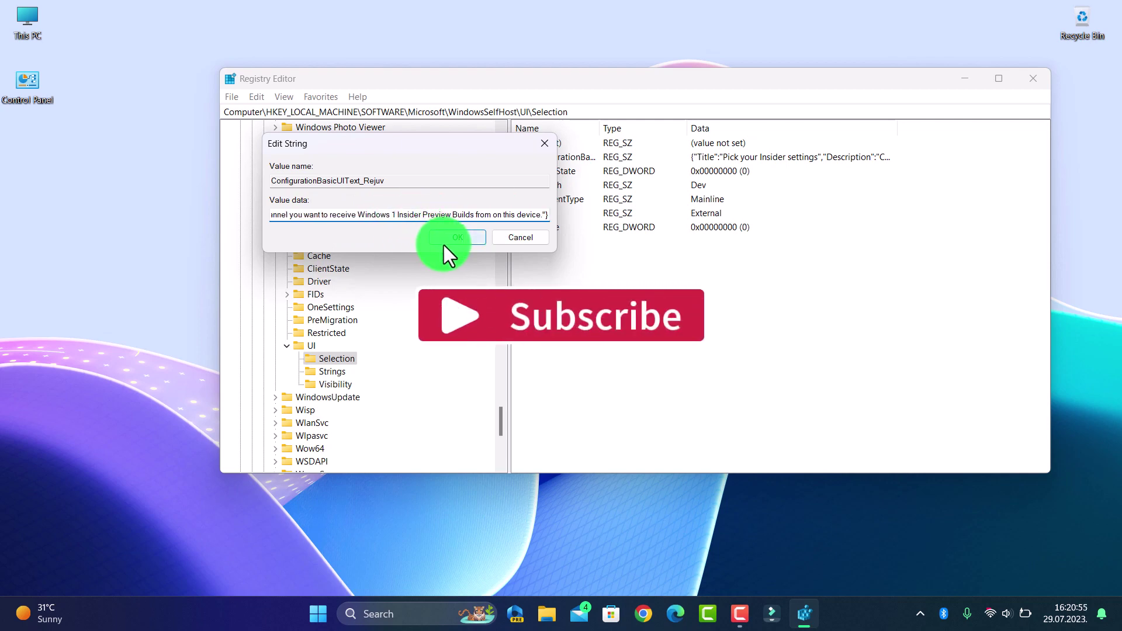
type("1")
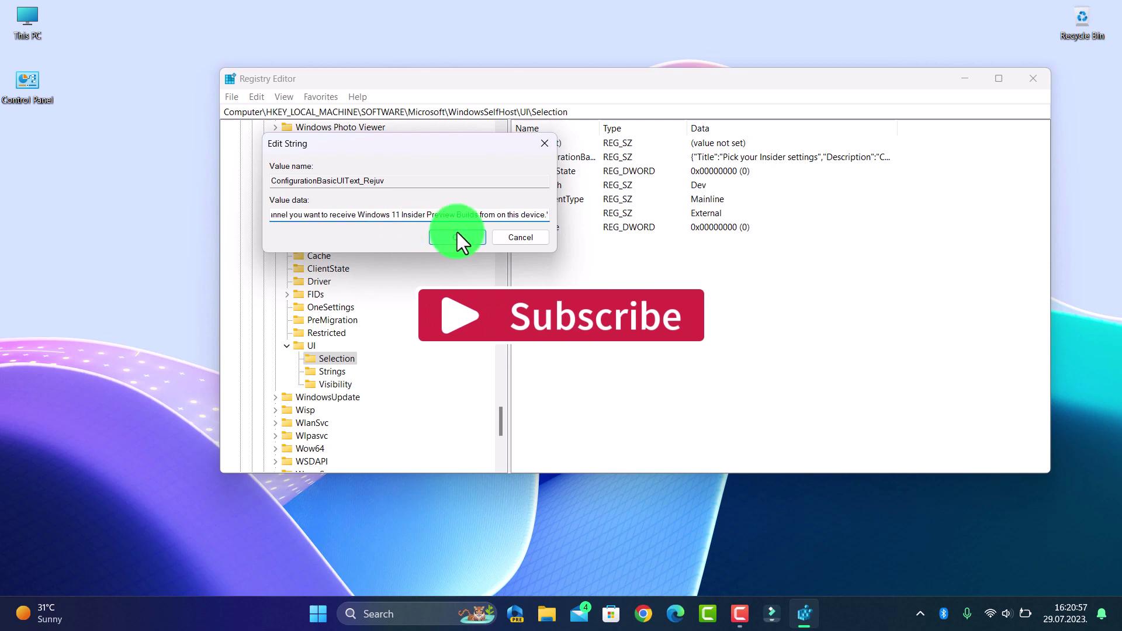
left_click(458, 237)
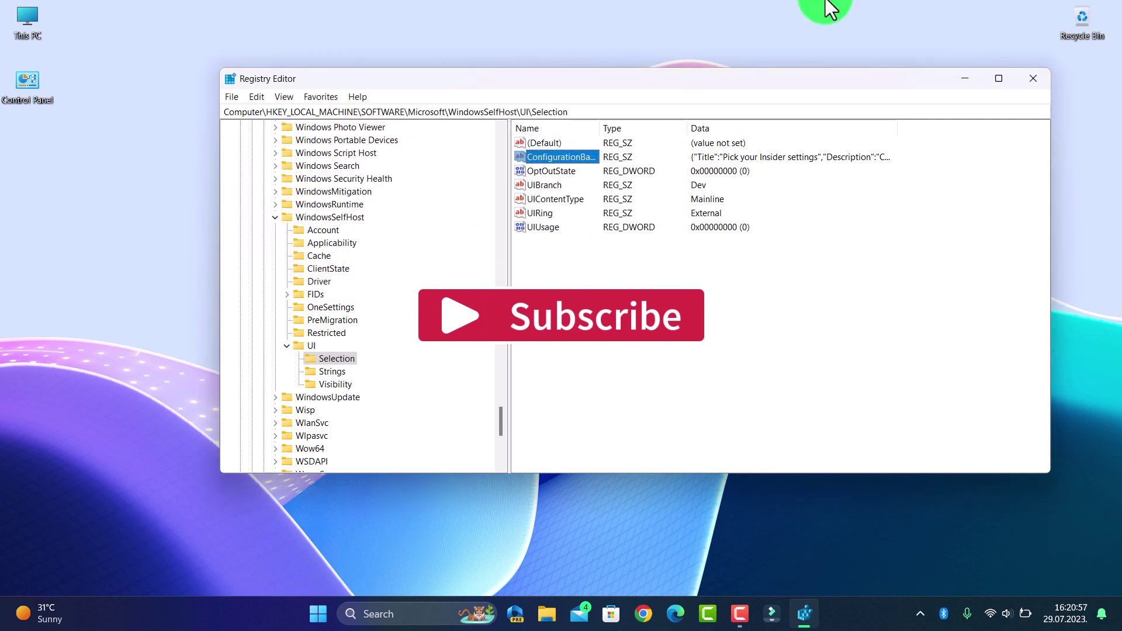
left_click(649, 345)
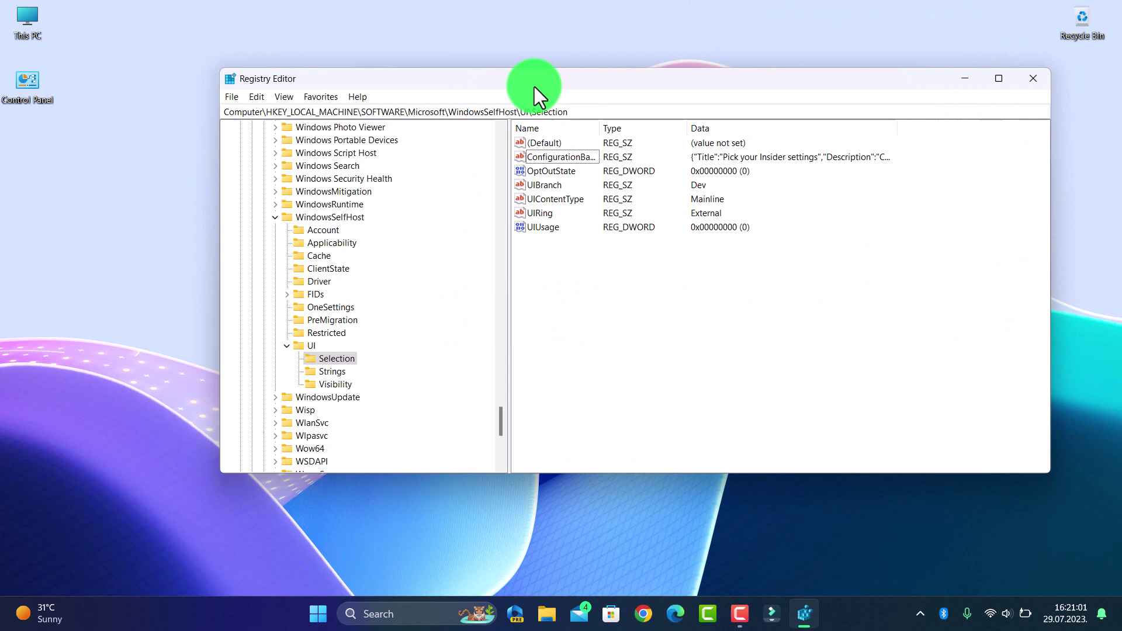
left_click_drag(534, 87, 534, 120)
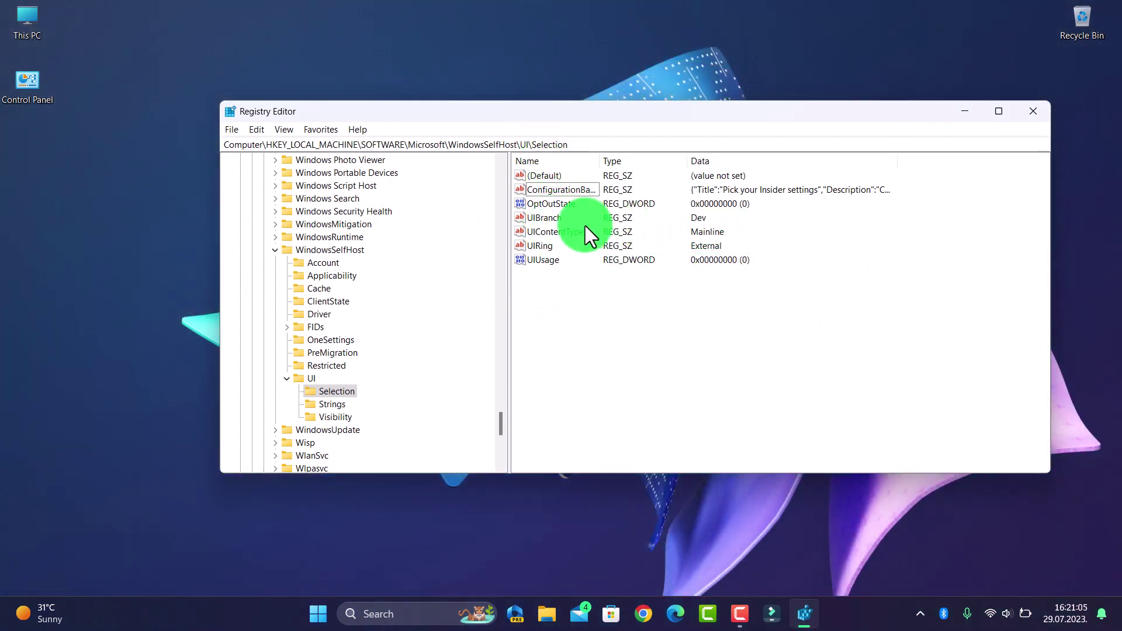
- Reopen UIBranch keeping it Dev, then collapse the WindowsSelfHost key
double_click(533, 218)
left_click_drag(275, 250, 320, 238)
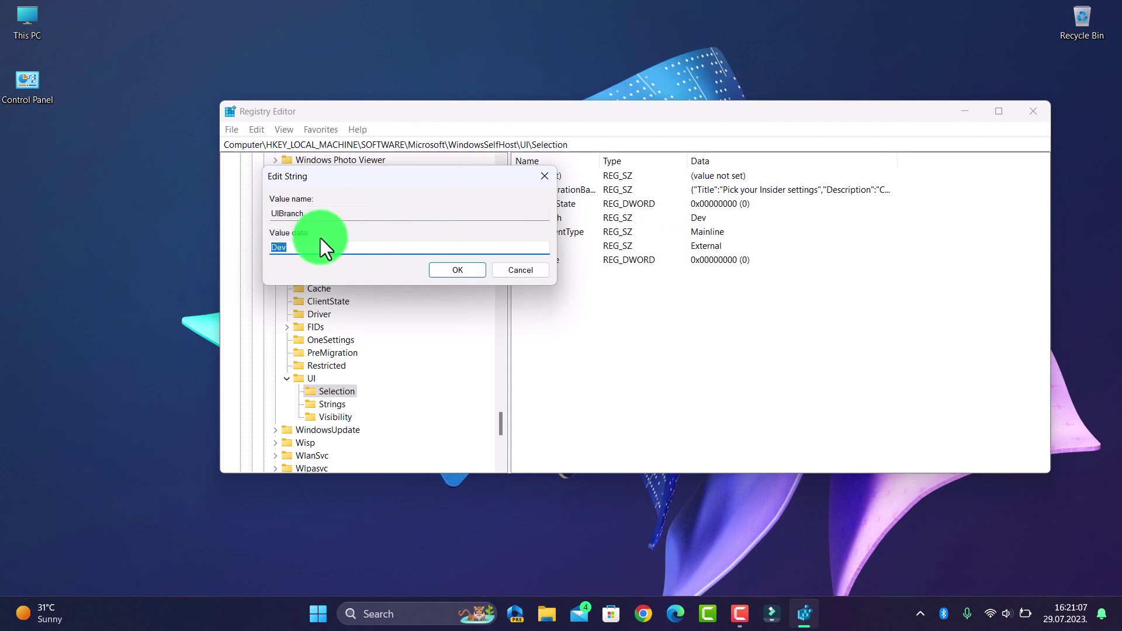
left_click(453, 271)
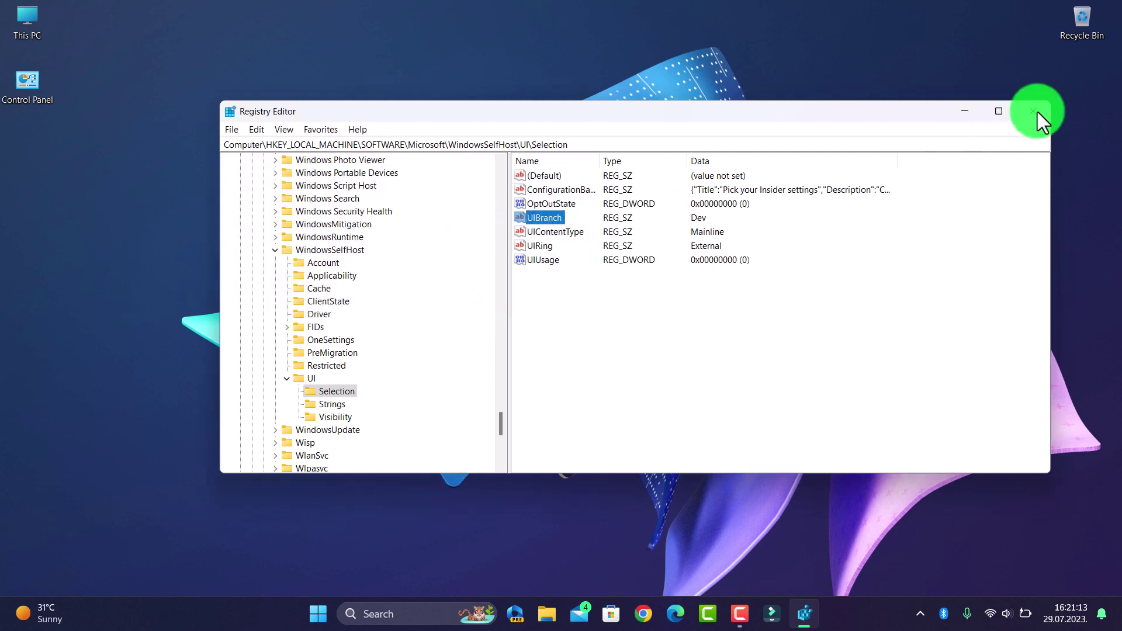
left_click(275, 250)
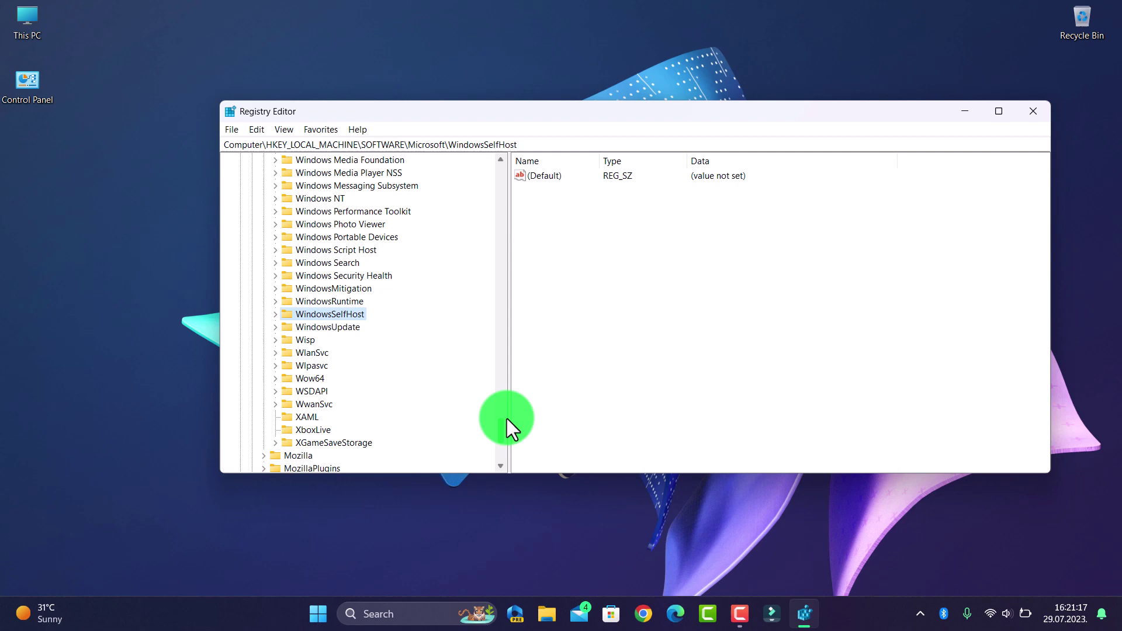
mouse_move(507, 417)
left_mouse_down()
mouse_move(513, 176)
mouse_move(503, 189)
left_mouse_up()
- Collapse Microsoft, SOFTWARE and HKEY_LOCAL_MACHINE, then close Registry Editor
left_click(263, 378)
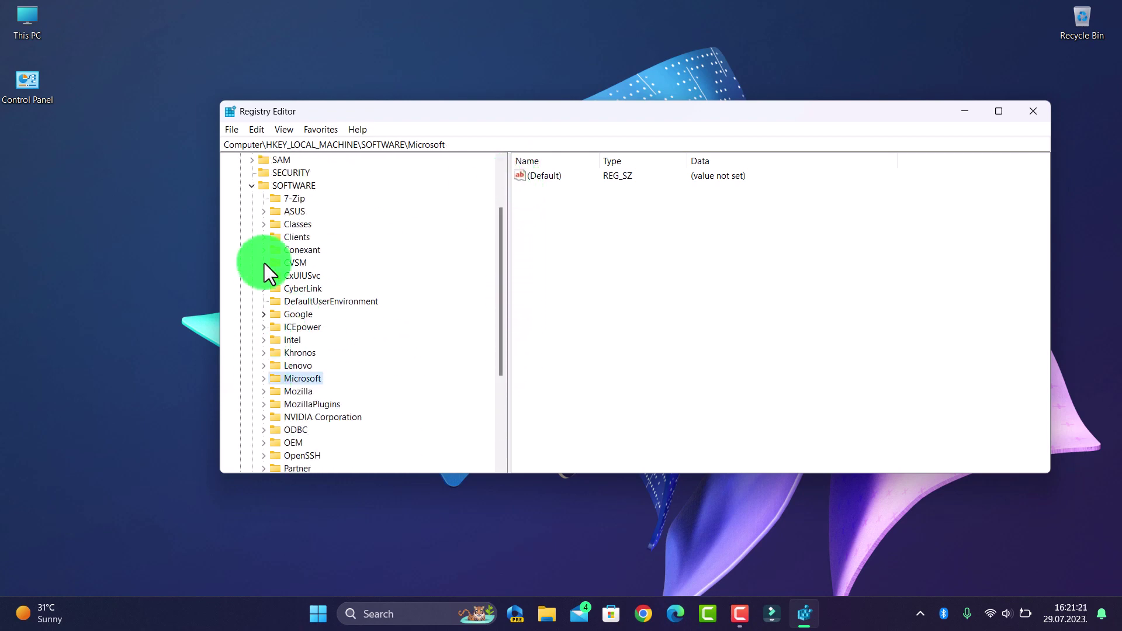
left_click(255, 185)
left_click(239, 200)
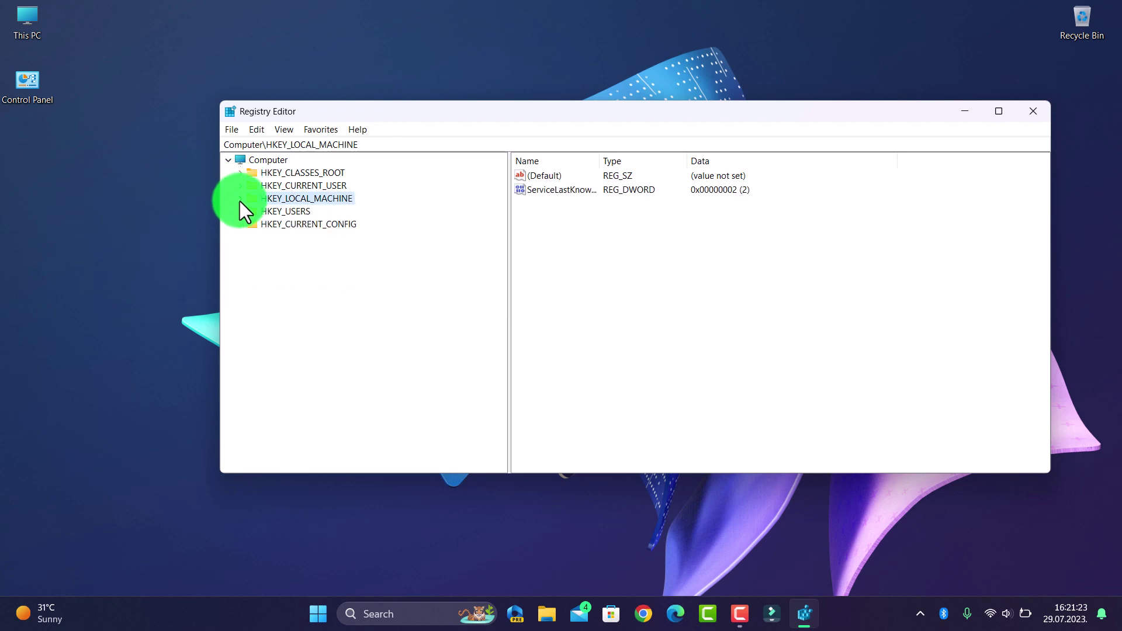
left_click(1033, 111)
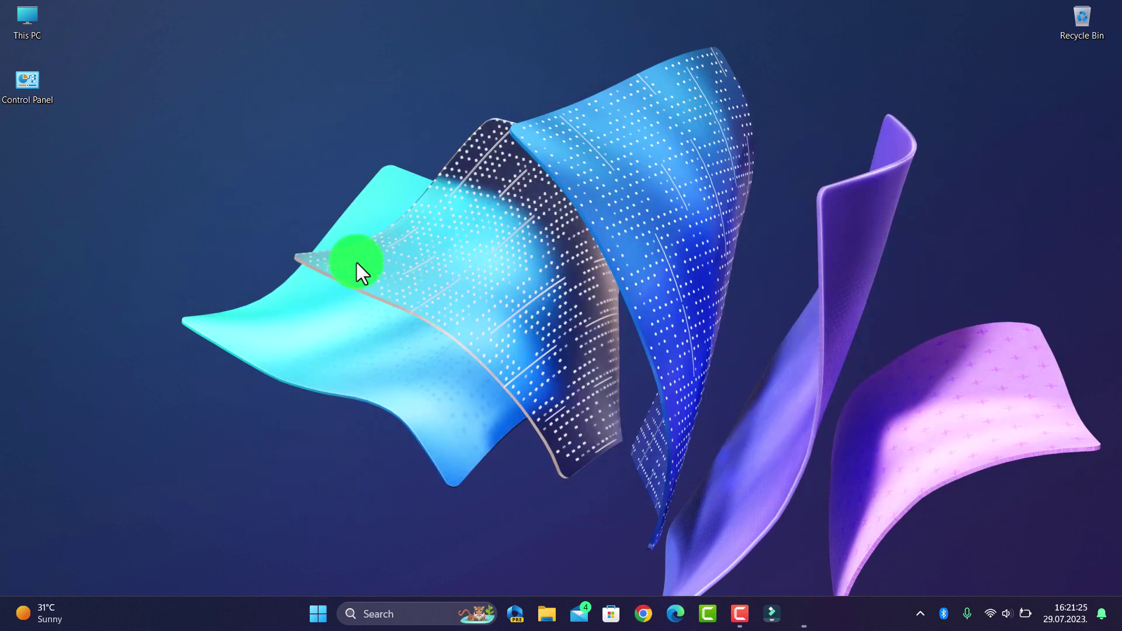